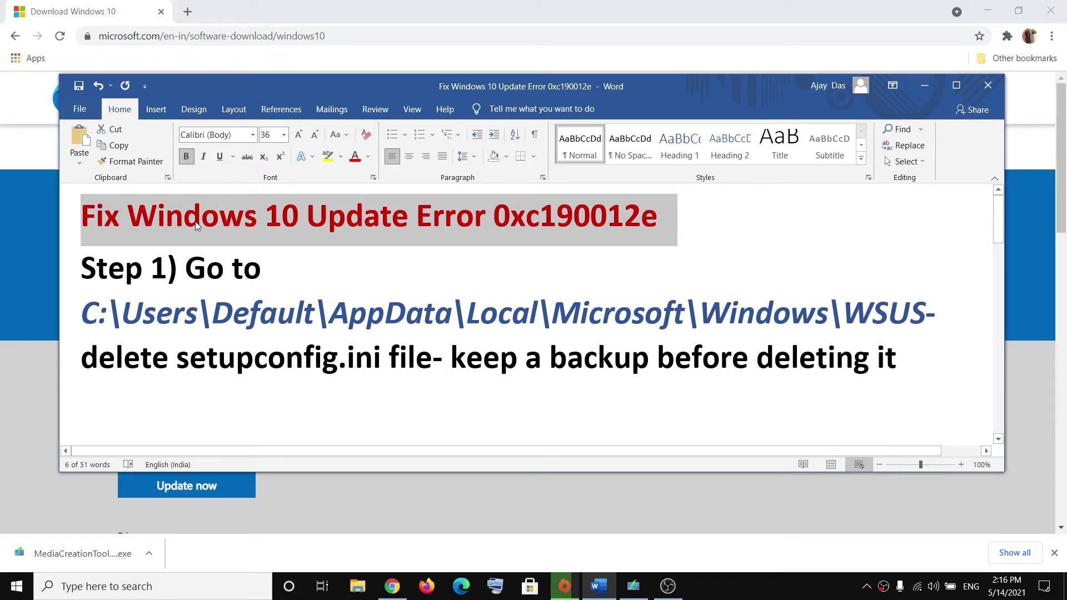
Highlight the WSUS folder path in the Word instructions, and open the C:\Users\Test folder in File Explorer
drag(191, 269, 205, 270)
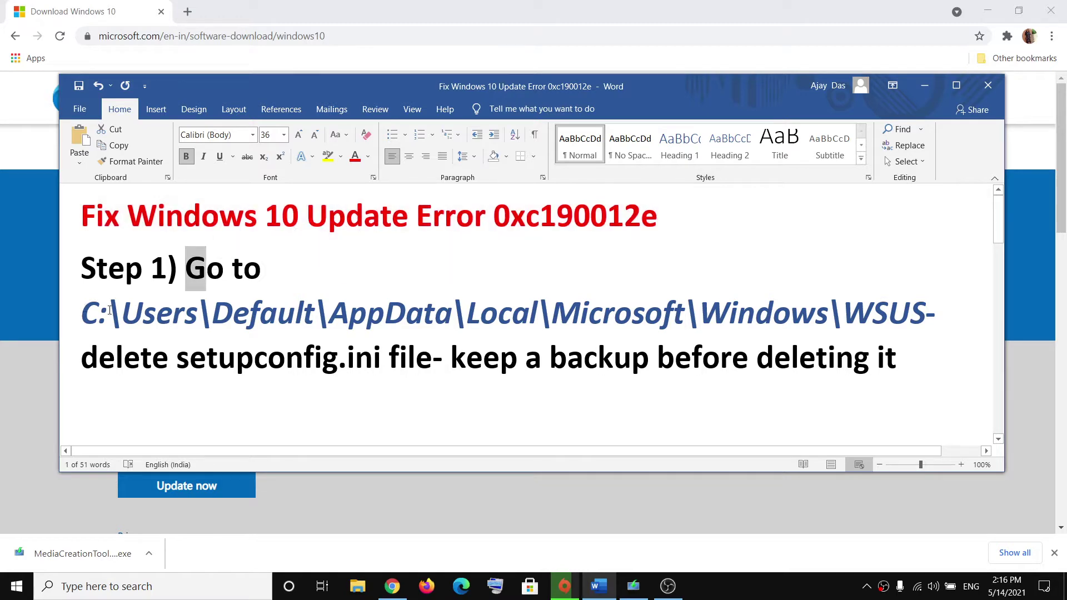
drag(109, 311, 923, 316)
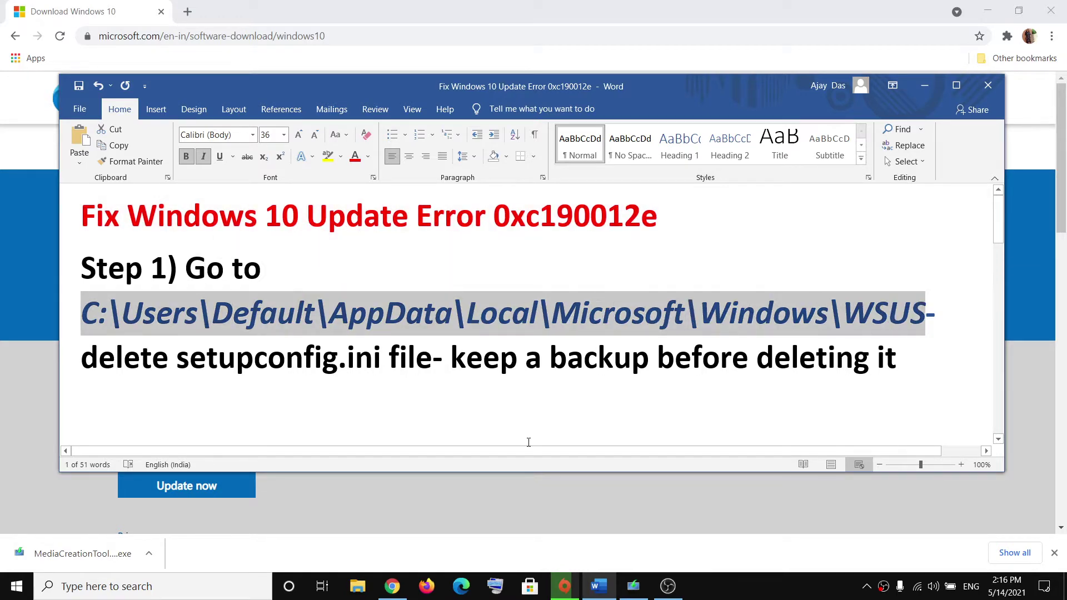
click(358, 589)
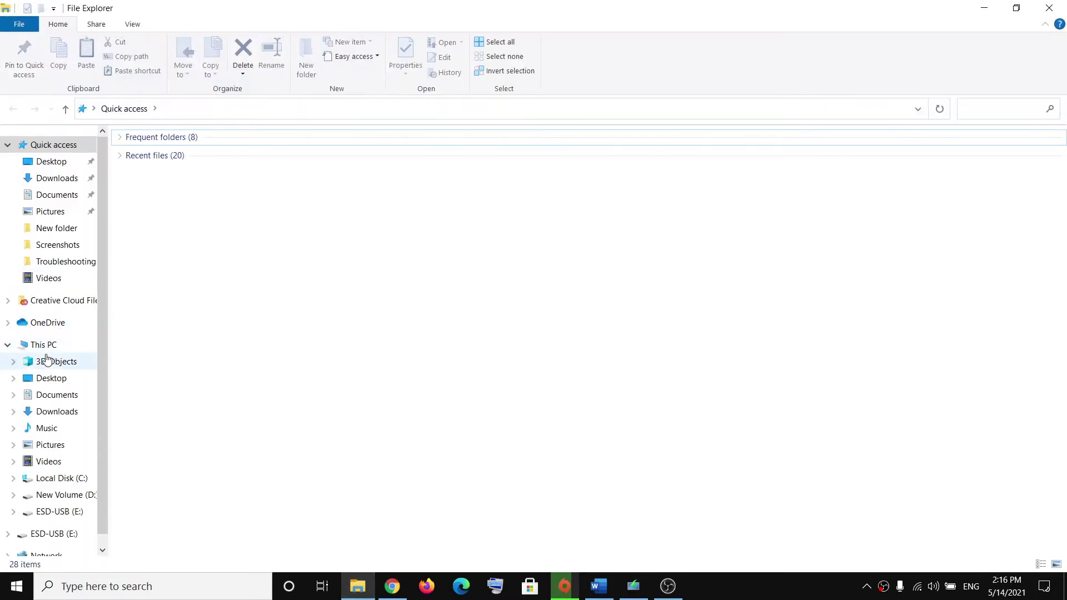
click(45, 347)
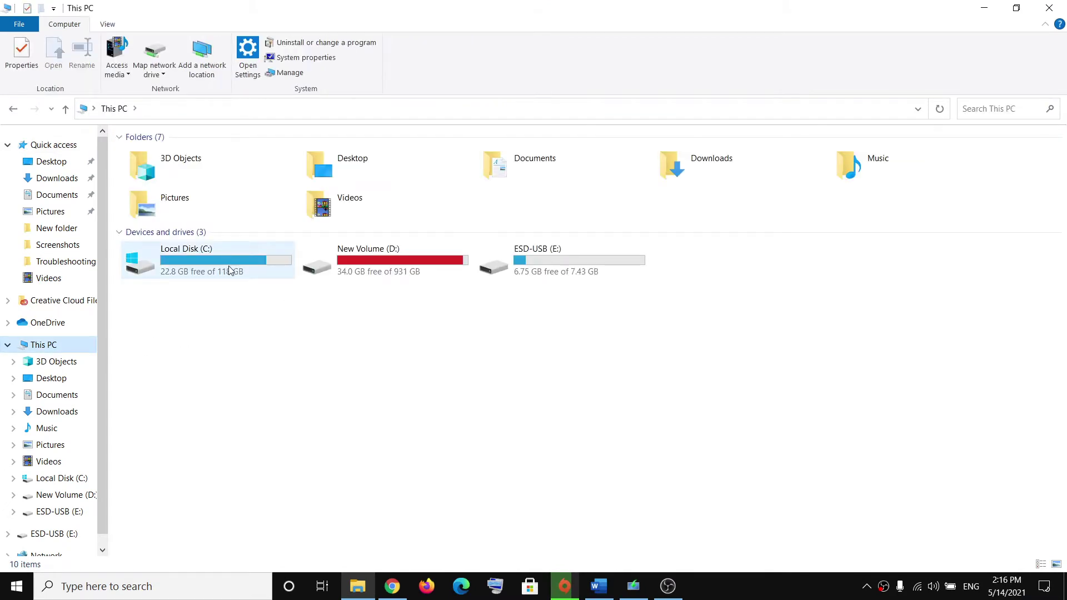
double_click(229, 270)
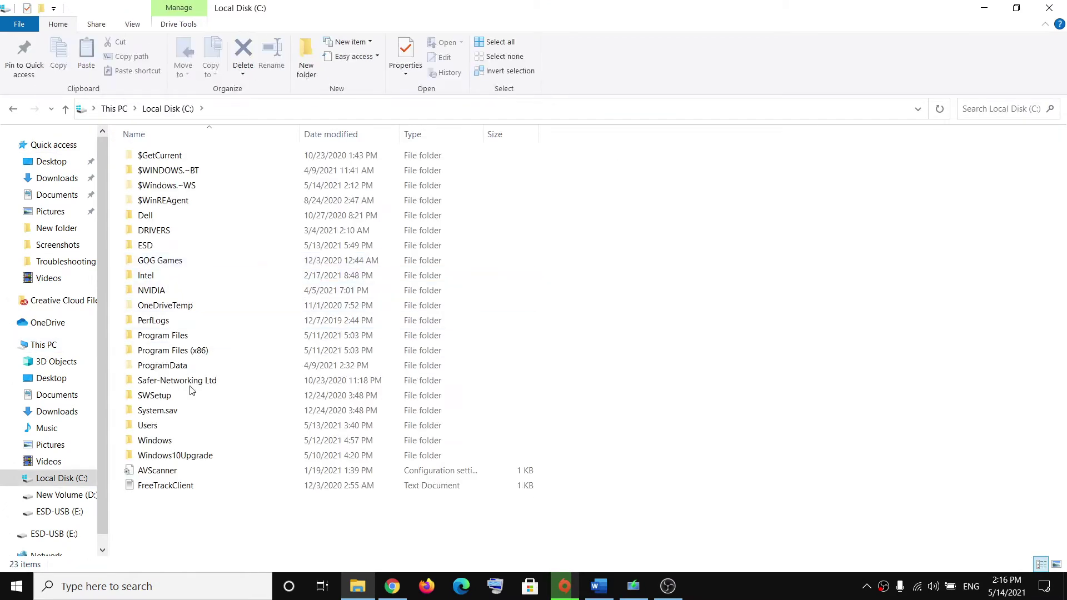
click(158, 429)
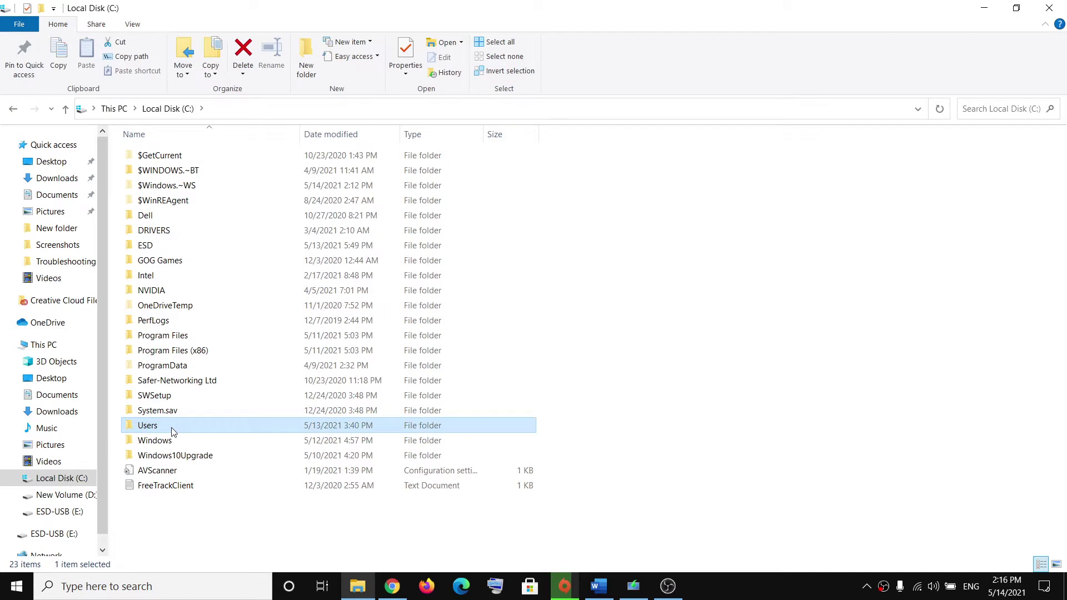
double_click(172, 428)
click(167, 189)
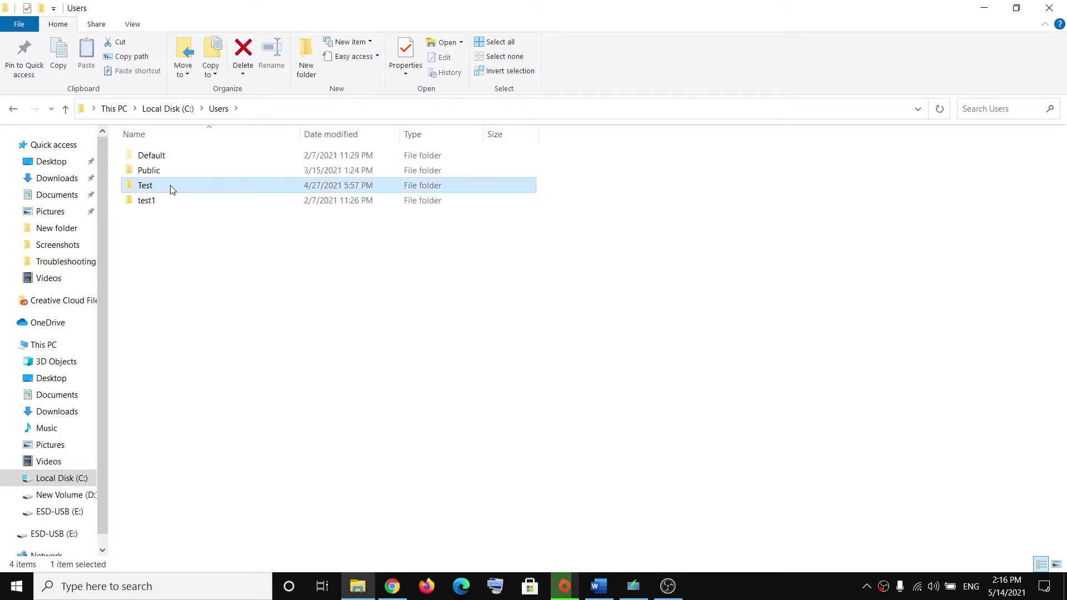
double_click(171, 192)
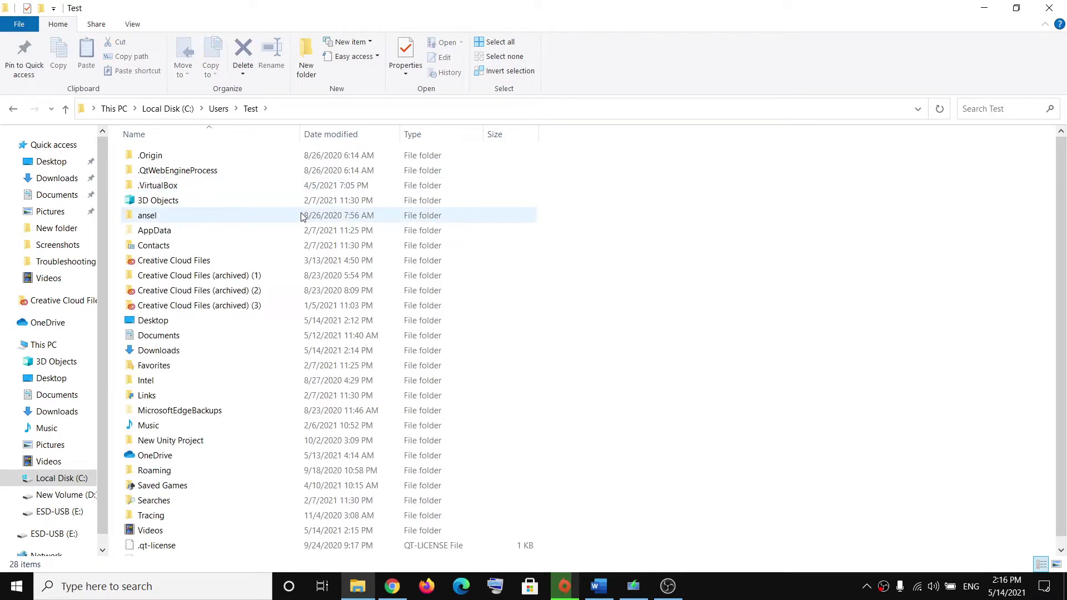
Turn the display of hidden items off and back on in the Test folder
click(157, 234)
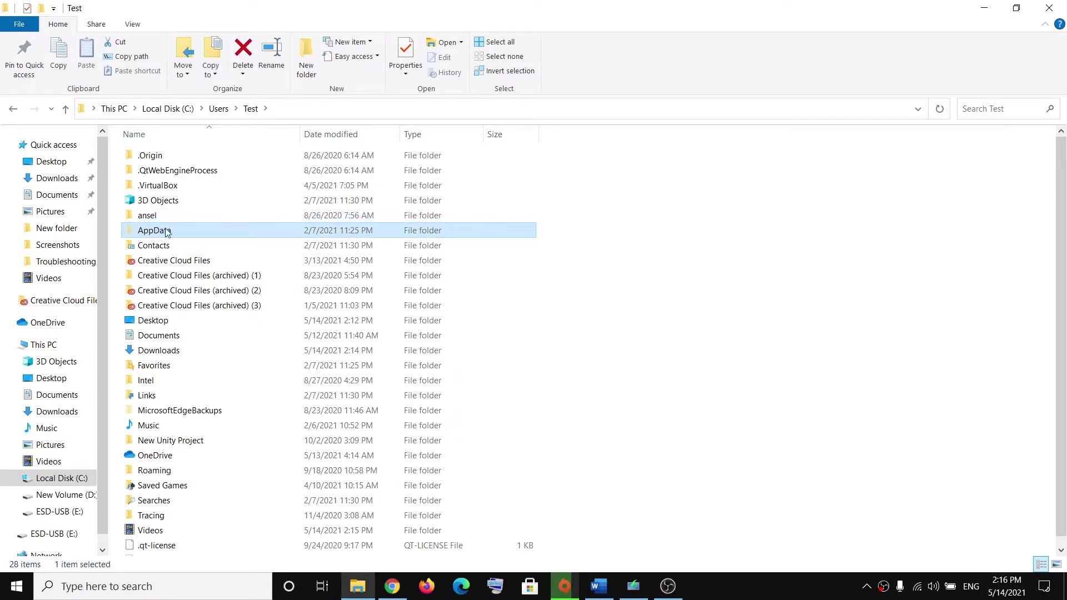
click(133, 25)
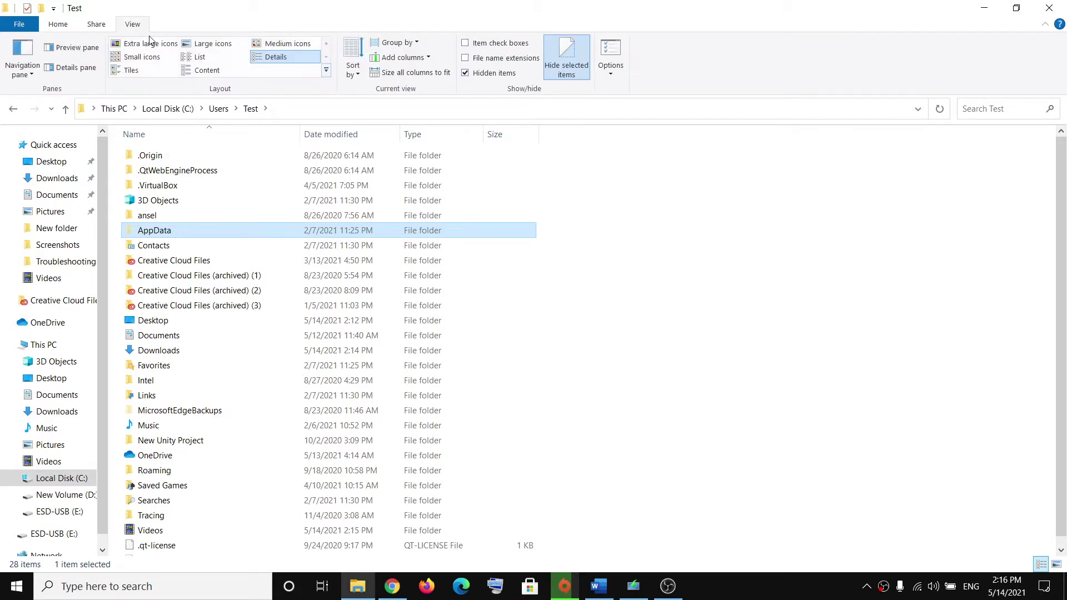
click(466, 74)
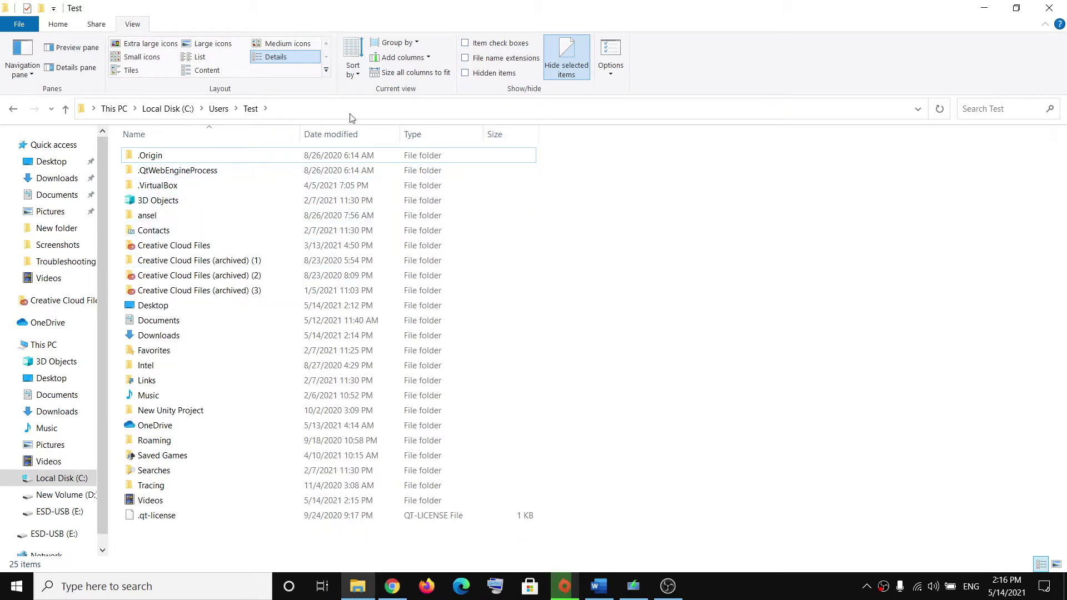
click(465, 74)
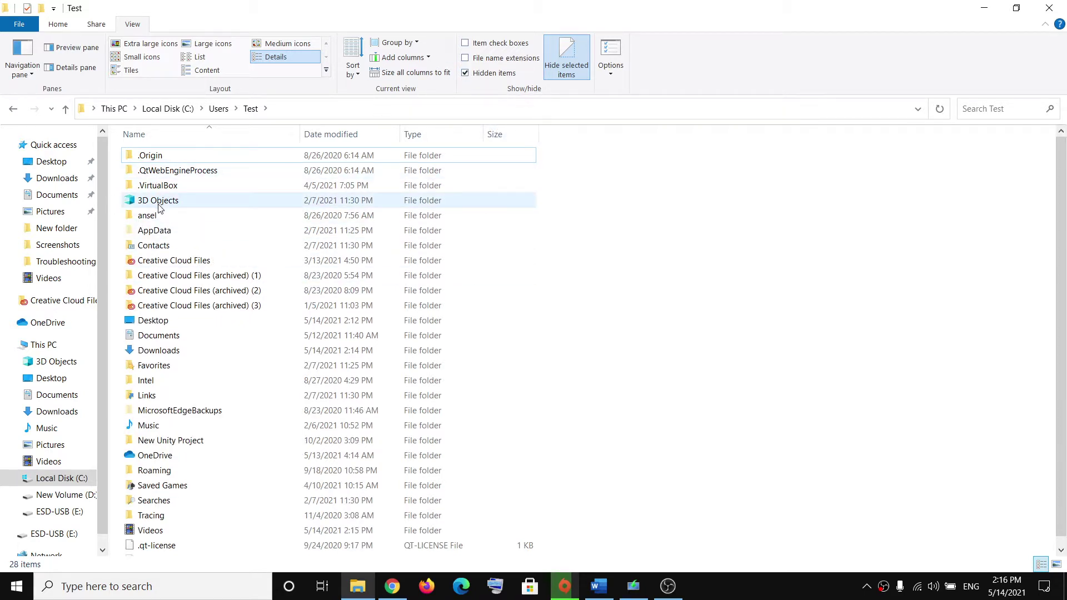
Open the Local folder inside AppData
click(154, 233)
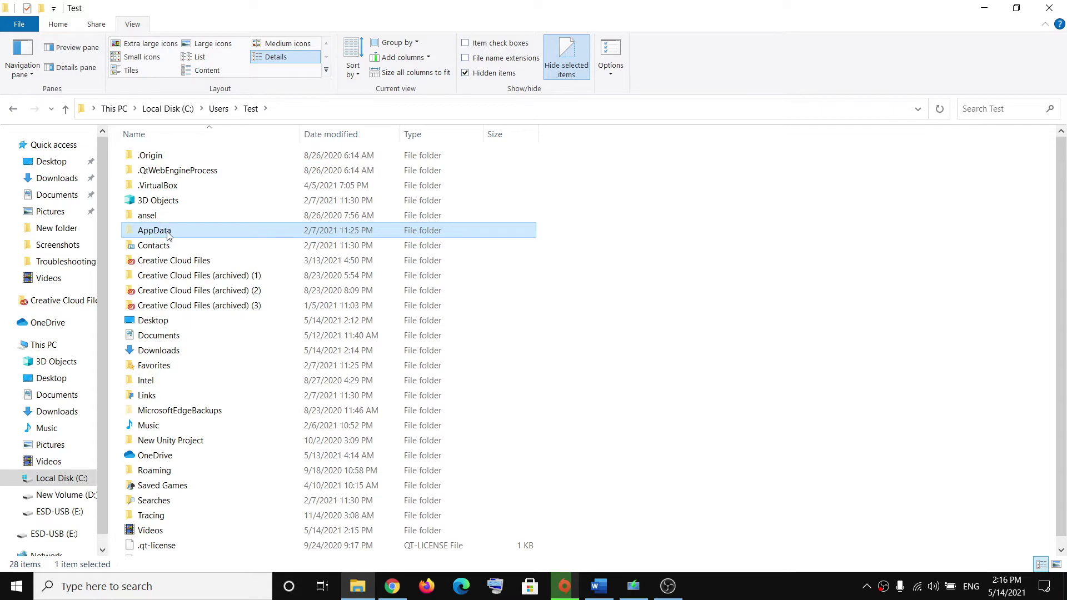
double_click(168, 236)
click(183, 160)
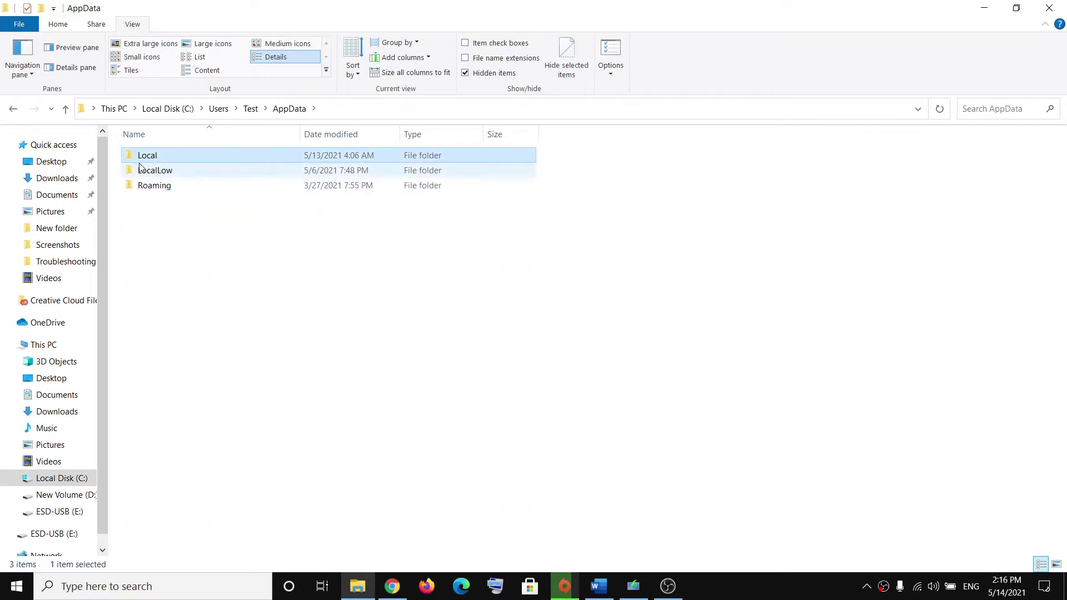
double_click(168, 159)
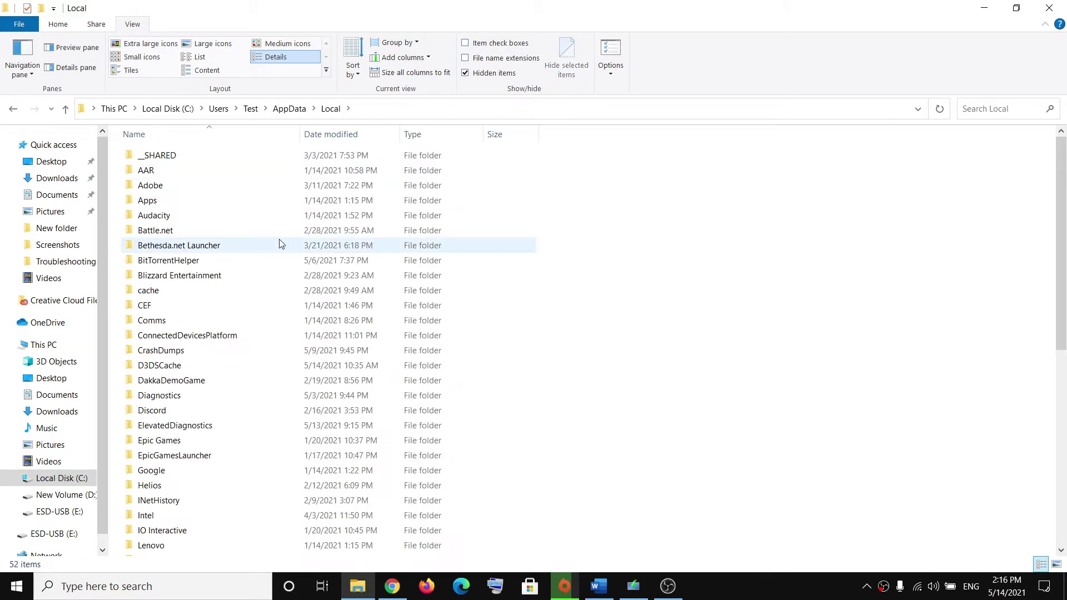
Check the folder path in the Word instructions and open the Microsoft folder inside Local
key(alt+Tab)
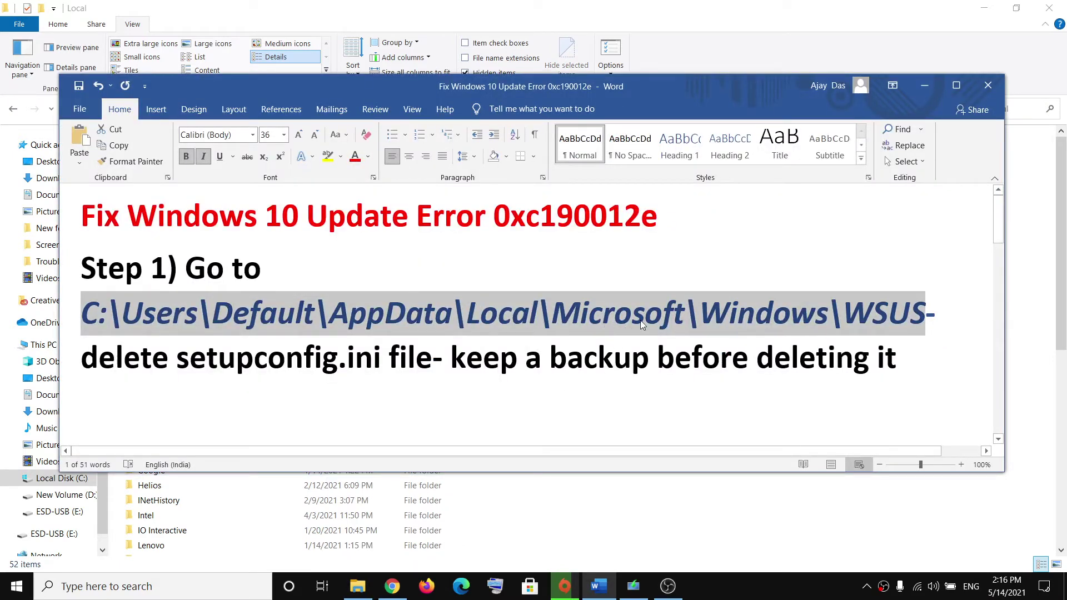
key(alt+Tab)
scroll(214, 456, down, 8)
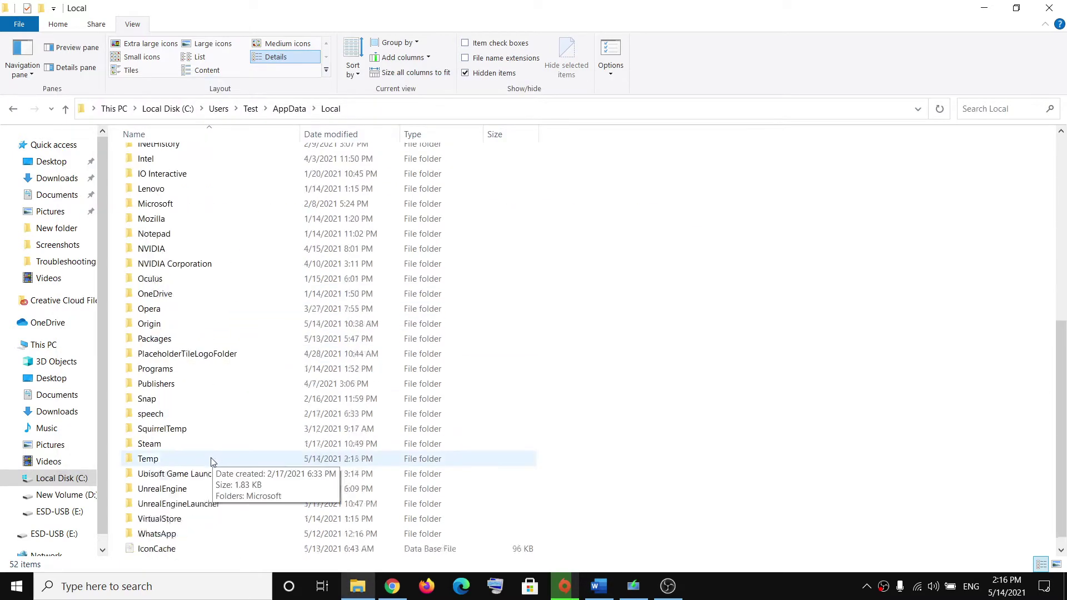
scroll(206, 334, up, 2)
click(168, 273)
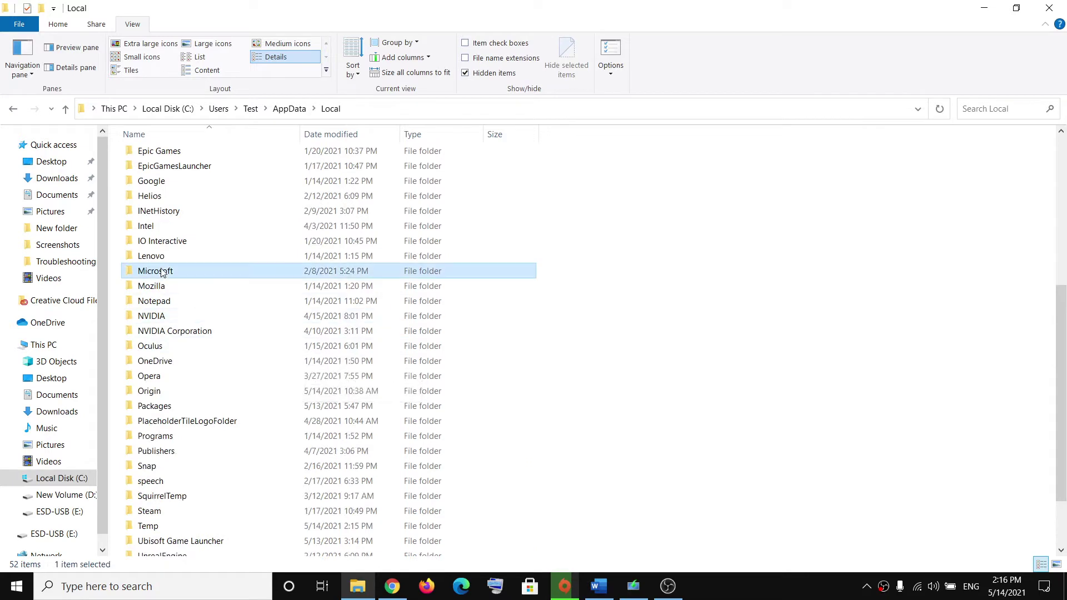
double_click(167, 272)
Open the WSUS folder inside the Windows subfolder of Microsoft
scroll(189, 411, down, 1)
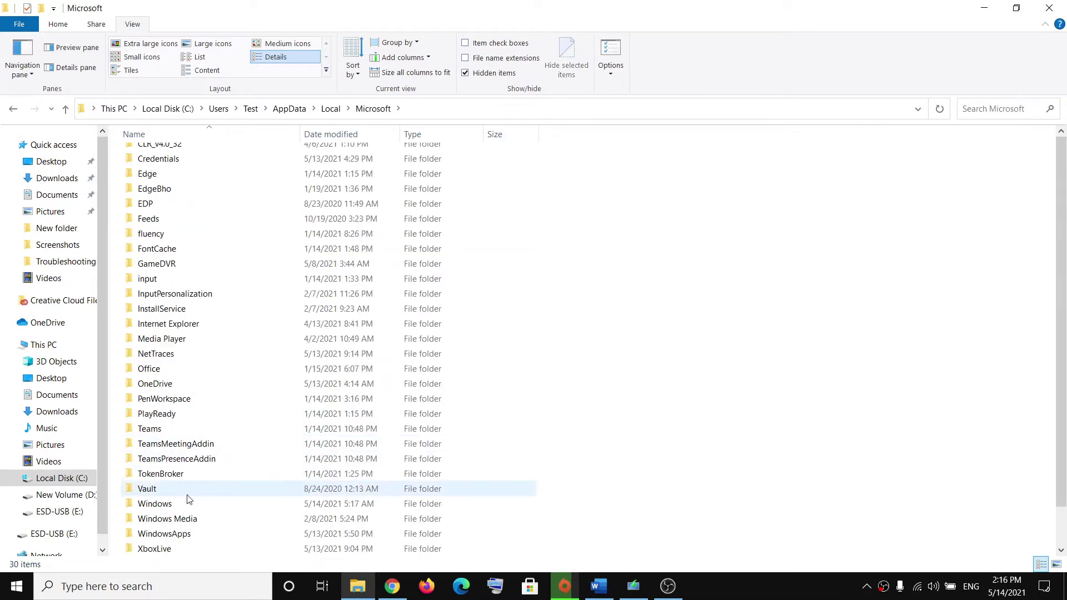
click(165, 507)
double_click(169, 506)
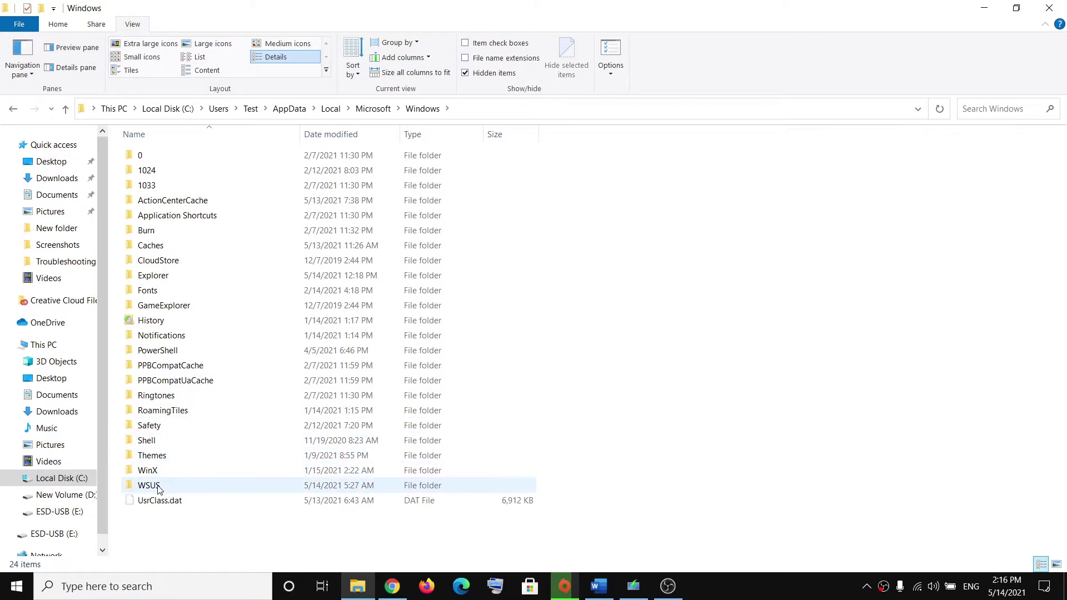
click(158, 487)
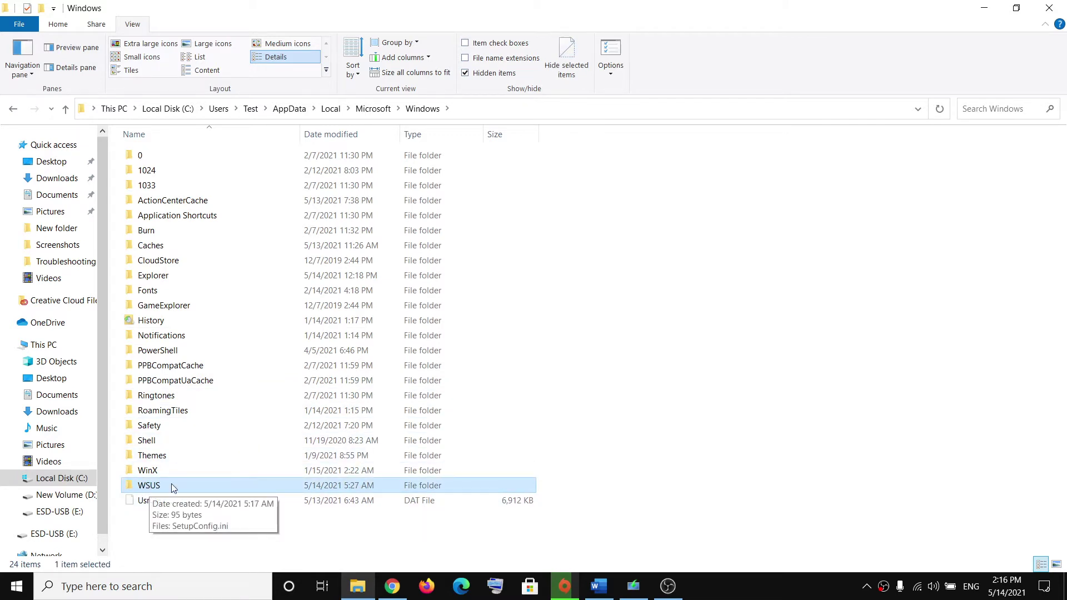
double_click(160, 487)
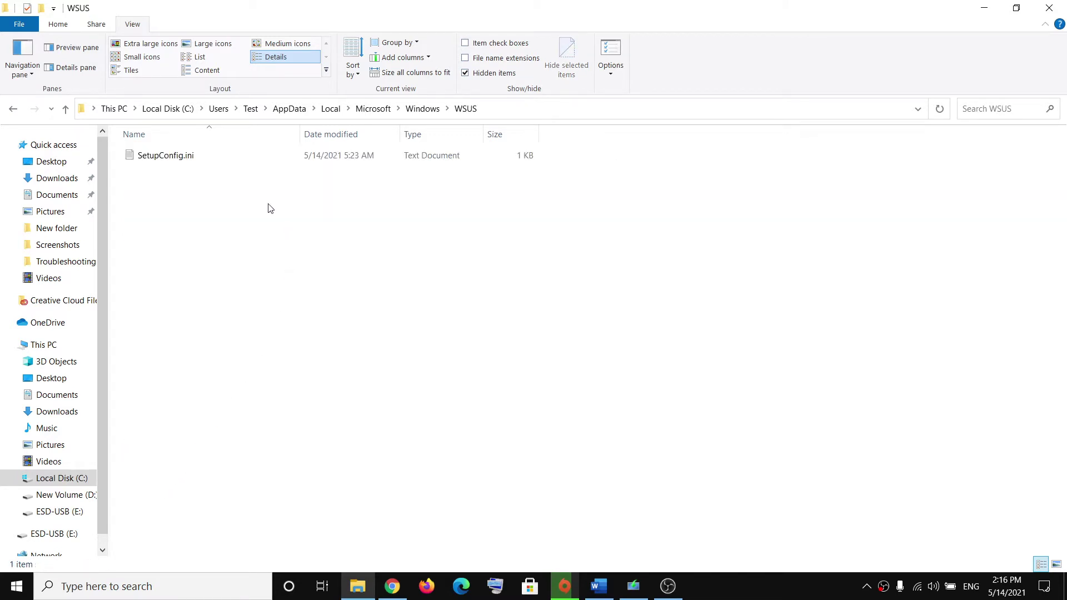
Compare the WSUS folder with the Word instructions and highlight the words "setupconfig.ini file" there
key(alt+Tab)
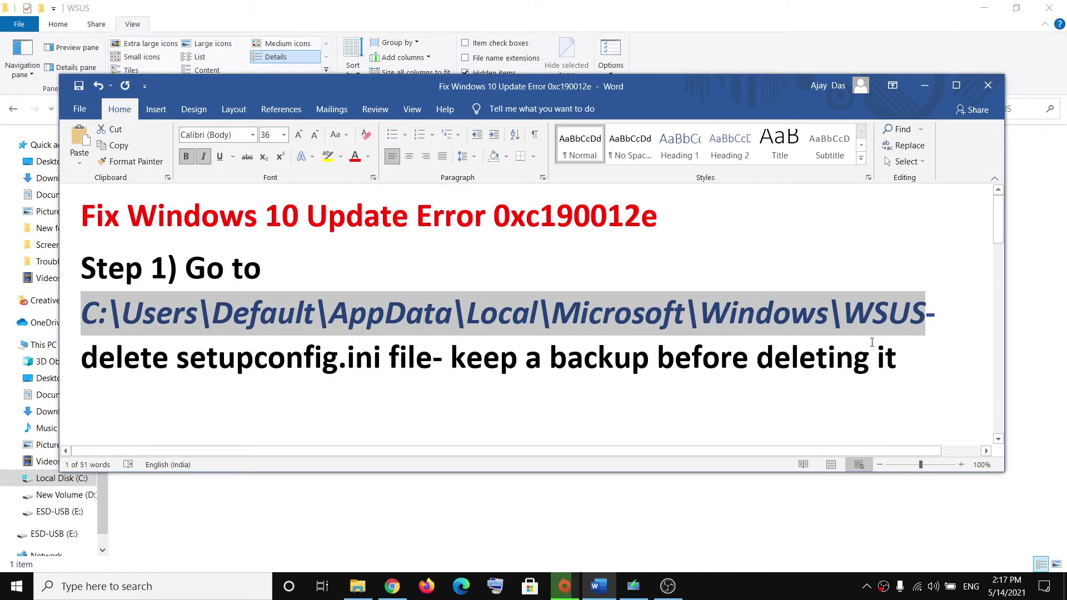
key(alt+Tab)
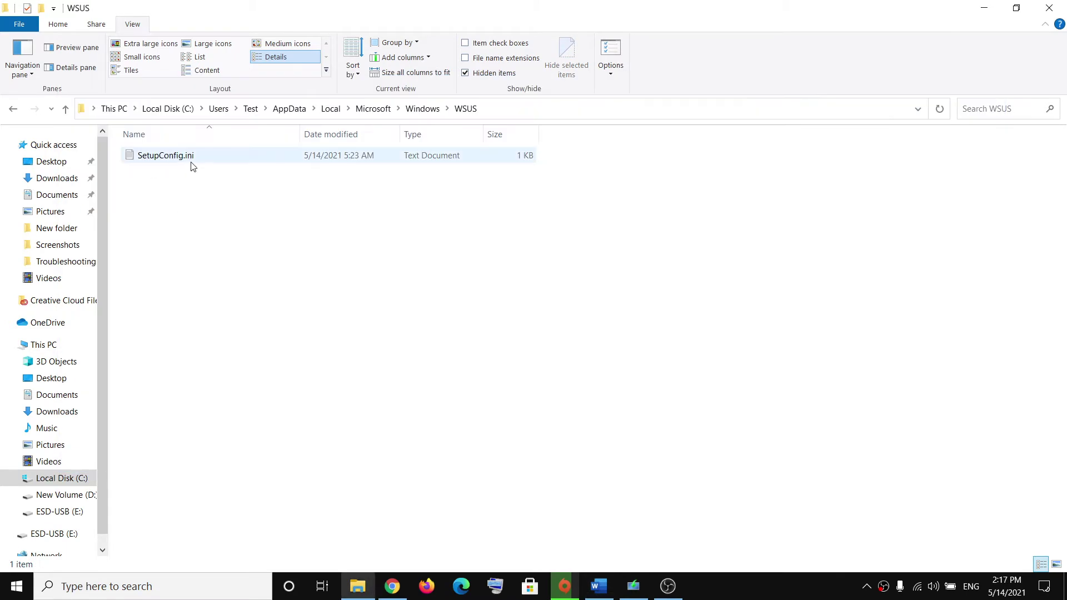
key(alt+Tab)
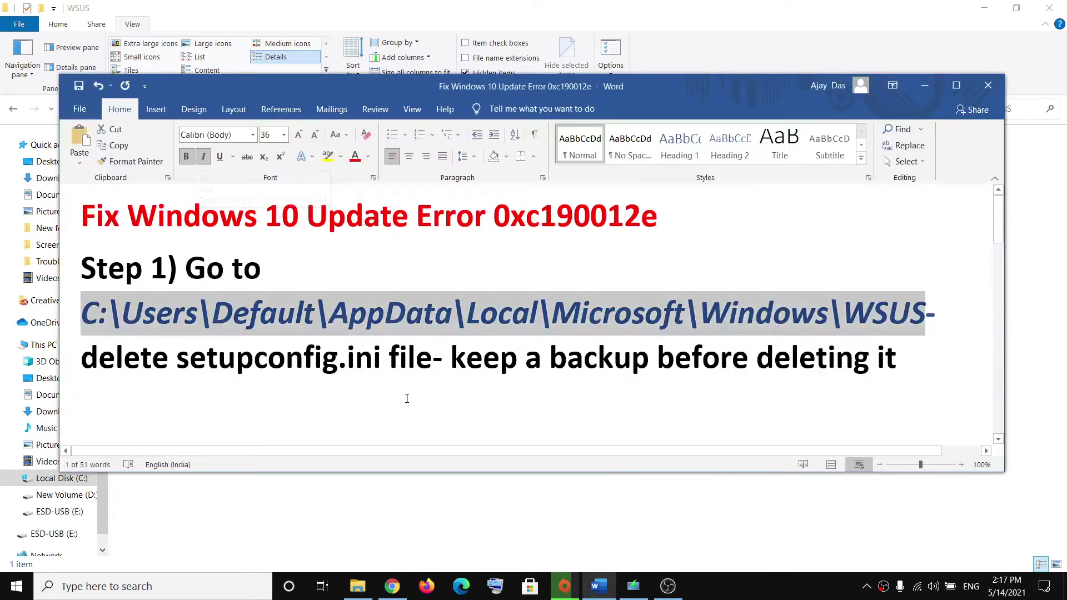
drag(178, 360, 432, 360)
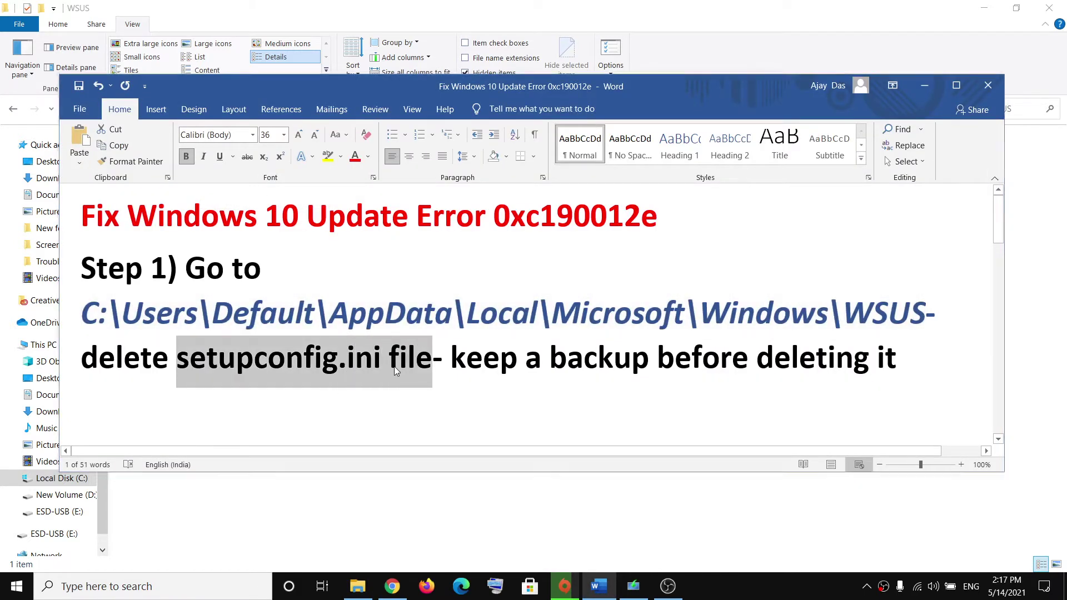
Back up SetupConfig.ini by copying it from the WSUS folder to the desktop
key(alt+Tab)
click(181, 157)
key(shift+F10)
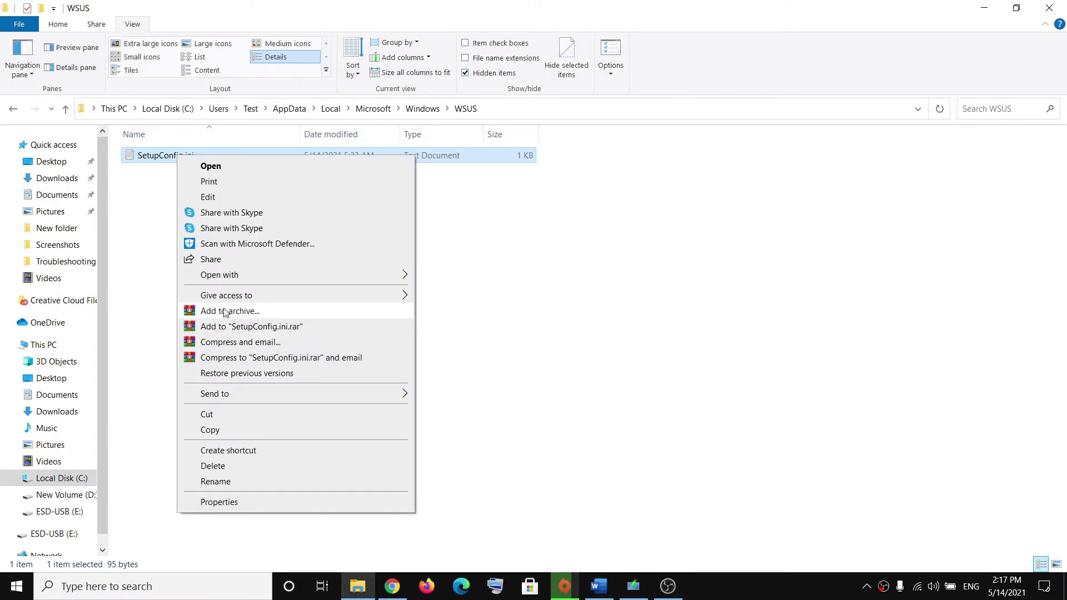
click(215, 431)
key(super+d)
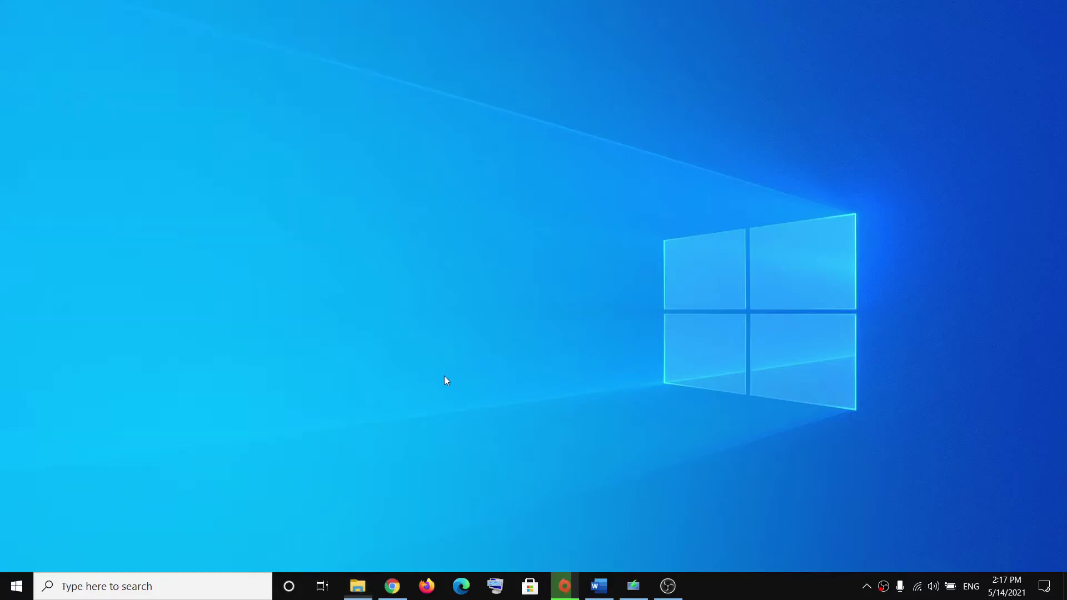
right_click(481, 240)
click(517, 303)
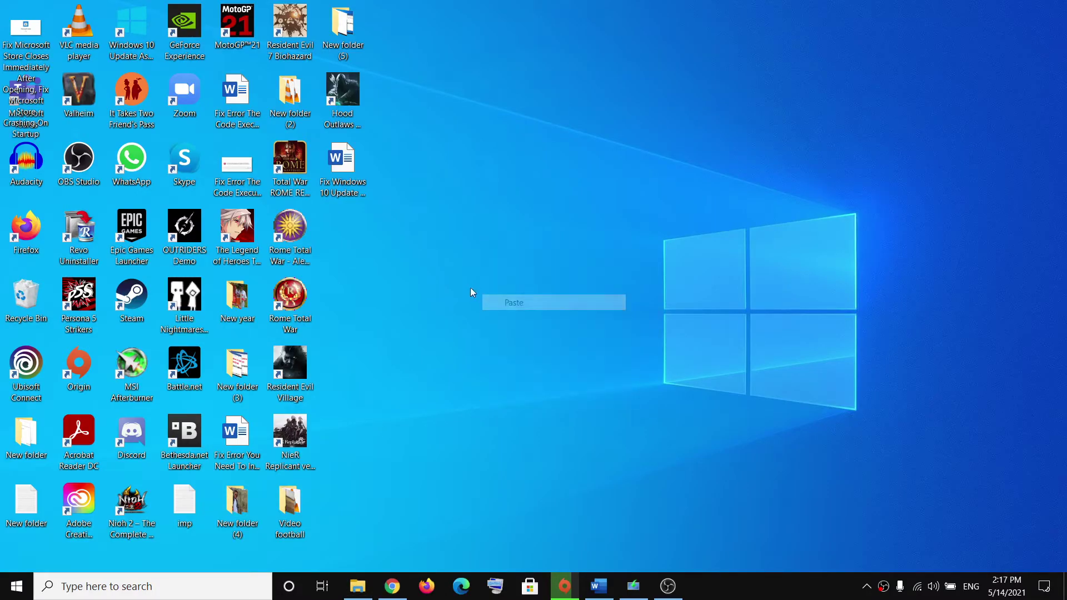
Delete SetupConfig.ini from the WSUS folder
key(alt+Tab)
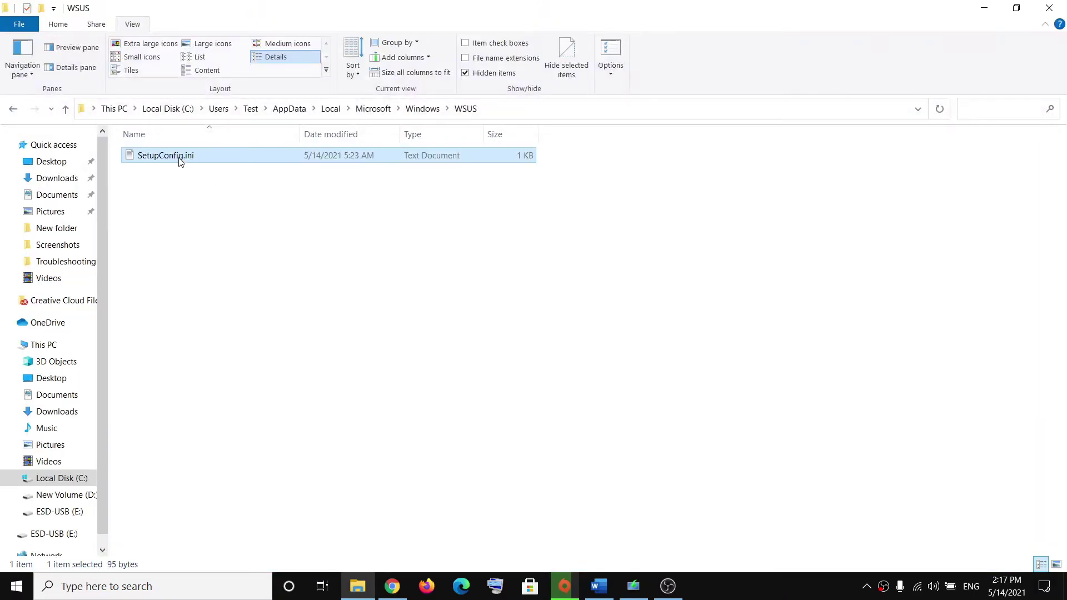
right_click(180, 161)
click(221, 467)
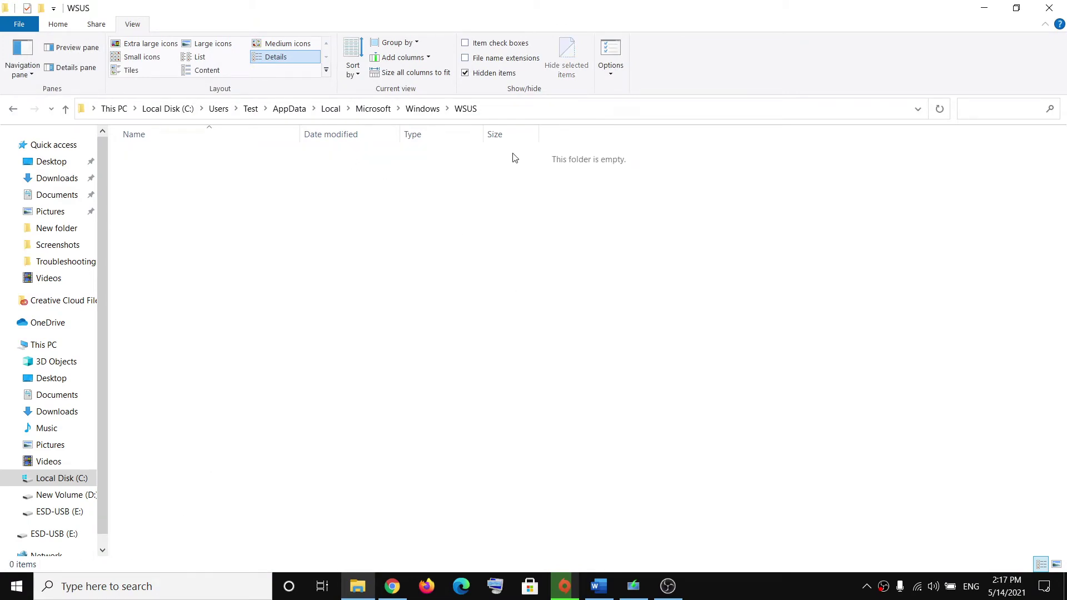
click(16, 586)
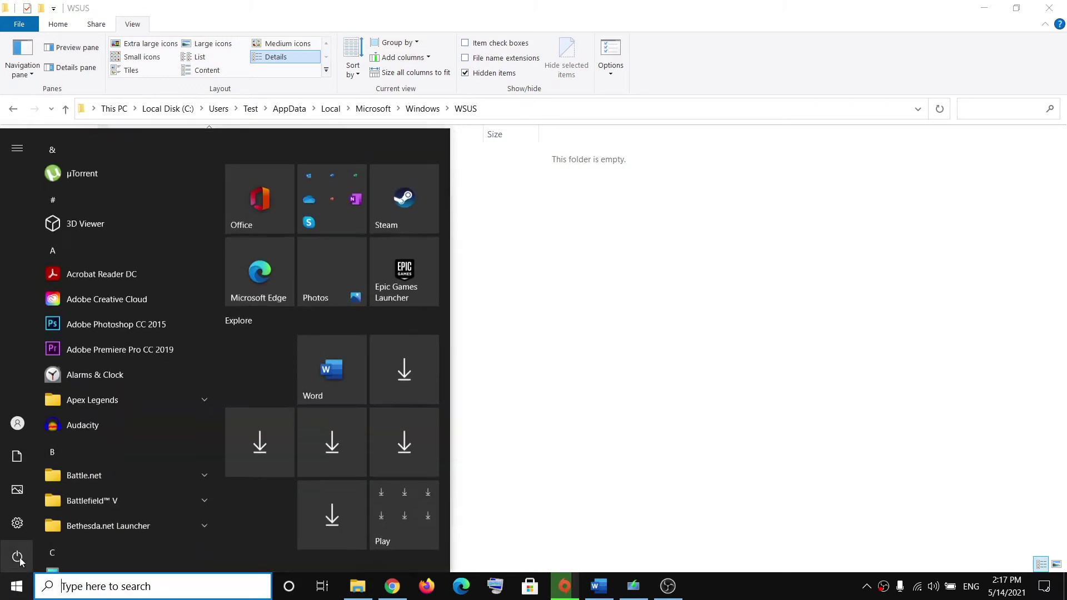
click(17, 556)
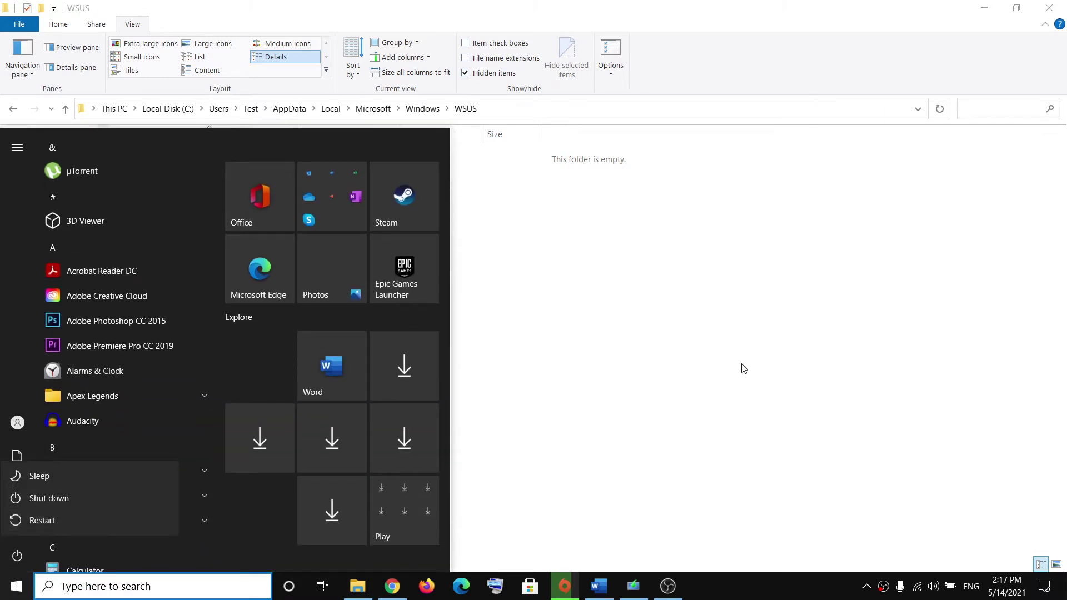
key(Escape)
Switch to the Word instructions and highlight the step 2 words "Run Update Troubleshooter"
click(598, 586)
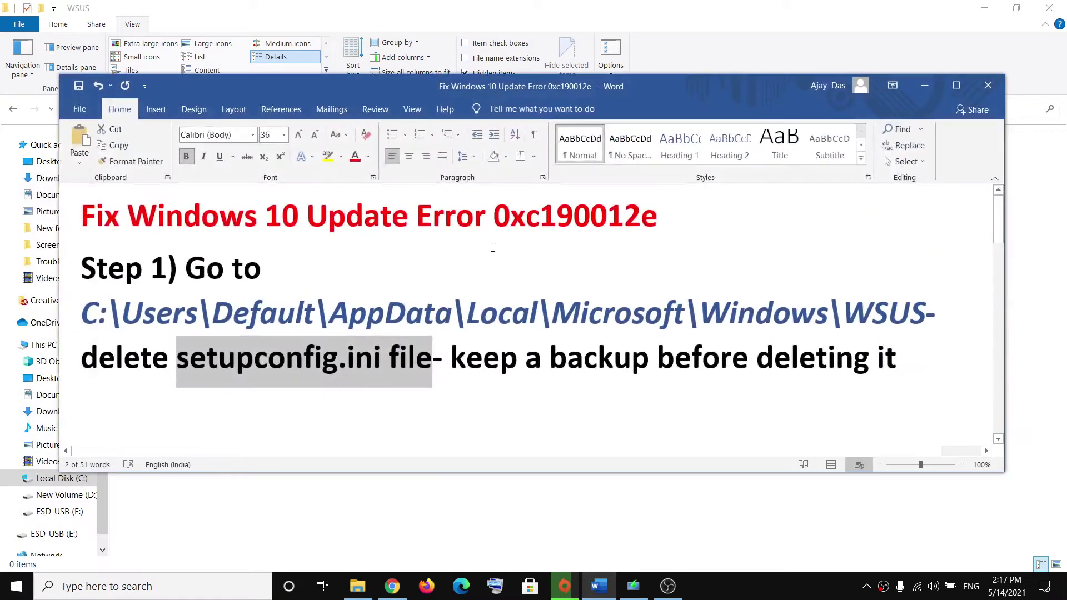
scroll(317, 332, down, 2)
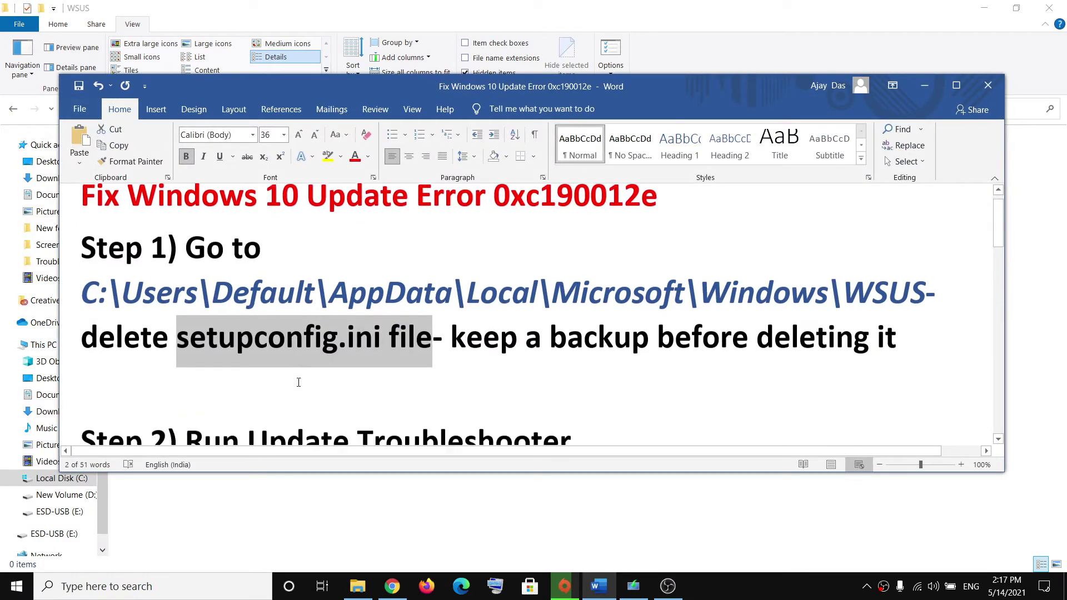
drag(186, 363, 556, 364)
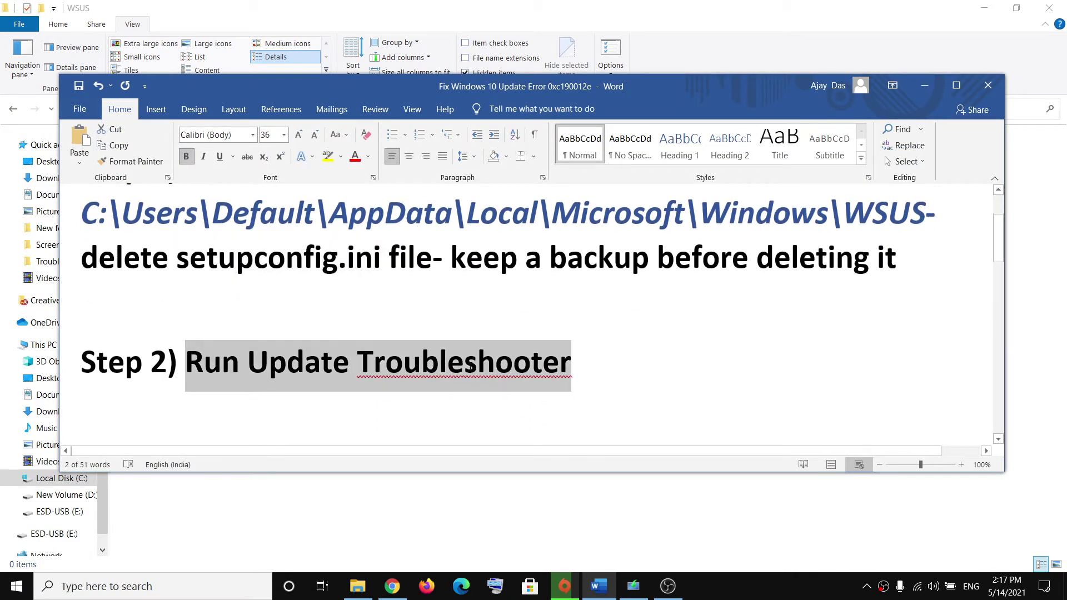
Show the Windows Update entry under Additional troubleshooters in the Update & Security settings, then close Settings
click(12, 593)
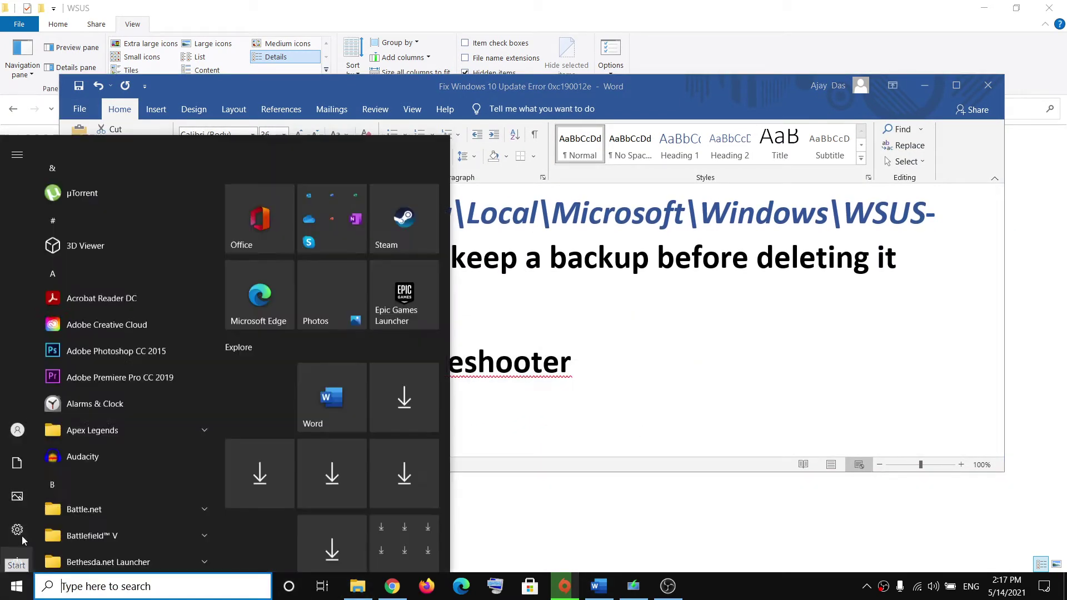
click(52, 524)
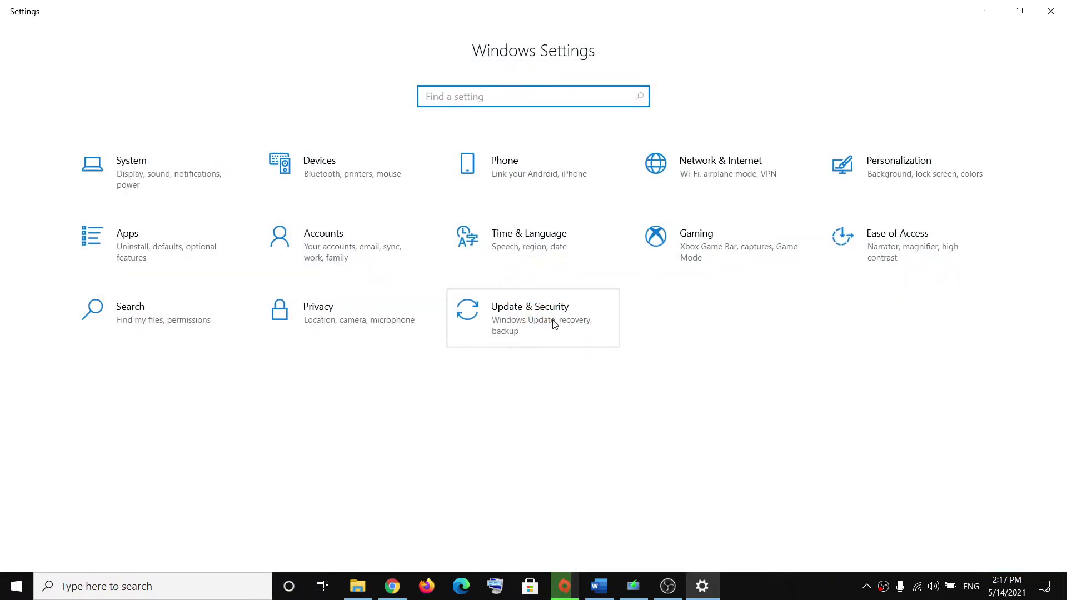
click(555, 324)
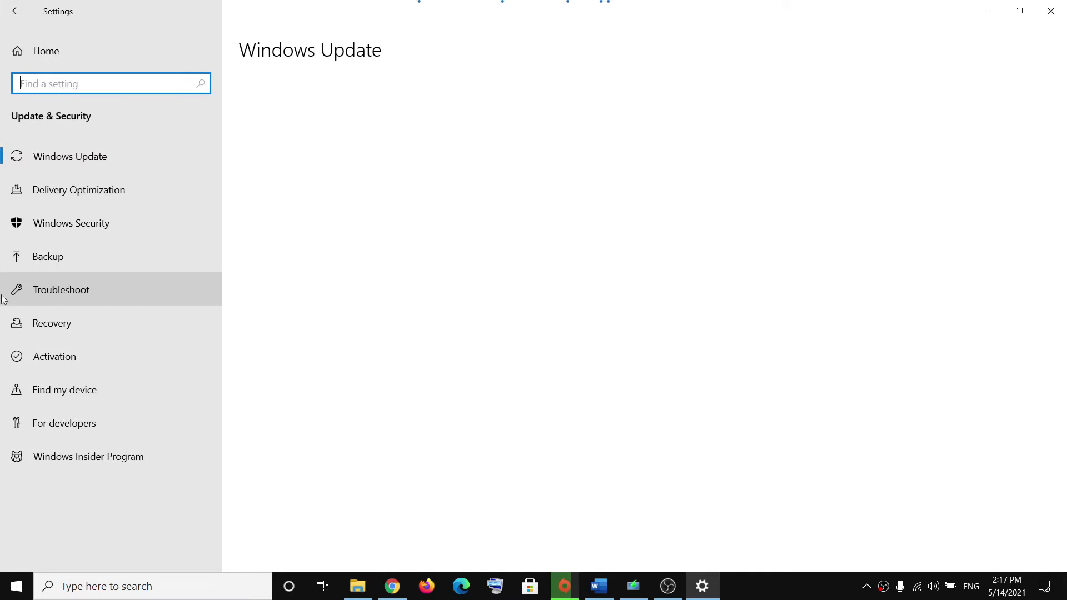
click(96, 286)
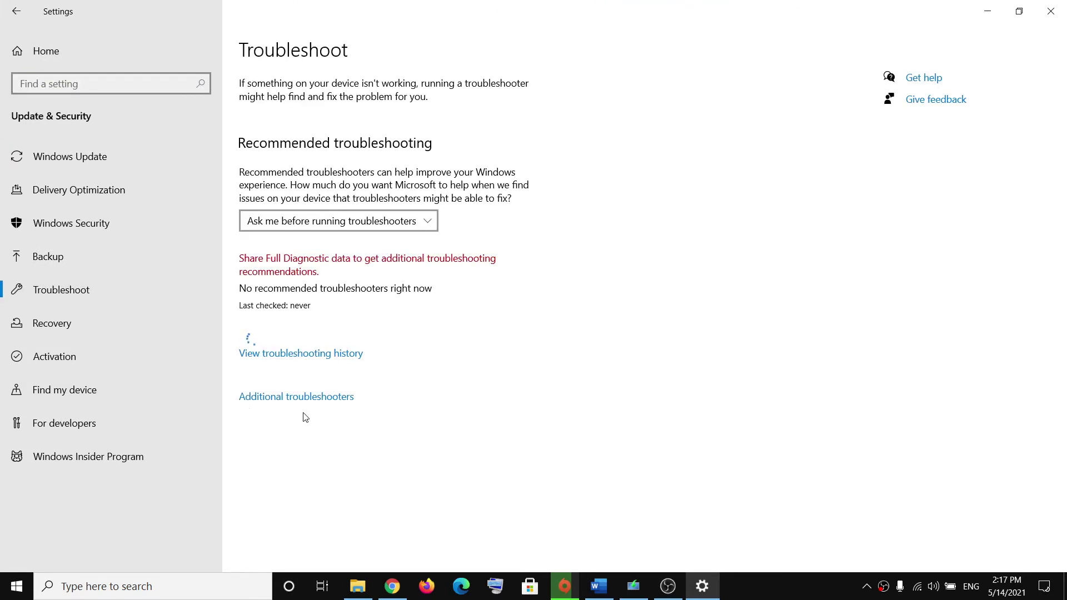
click(298, 400)
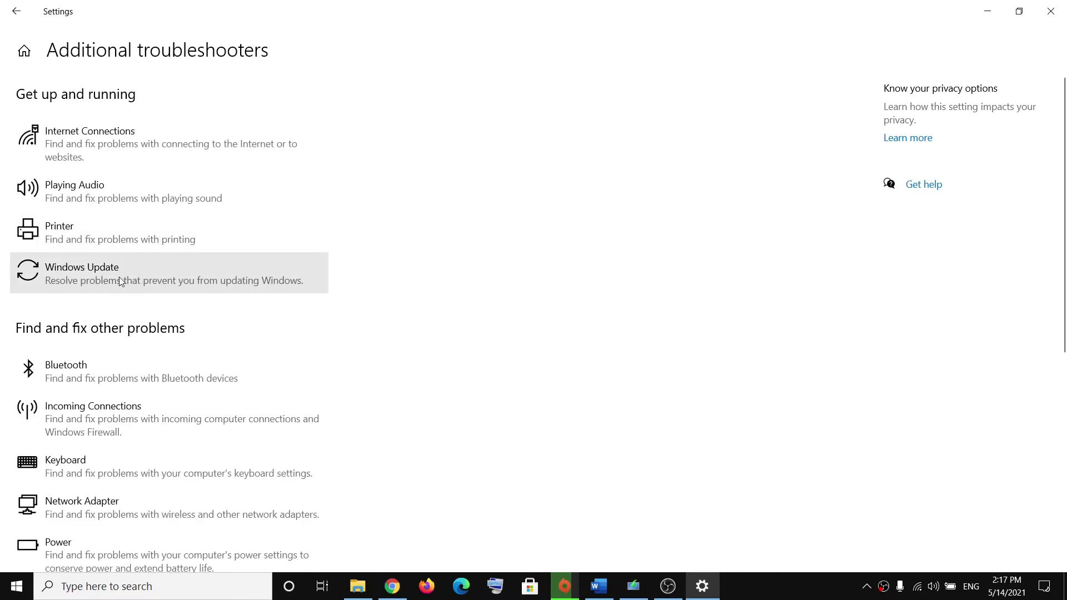
click(120, 281)
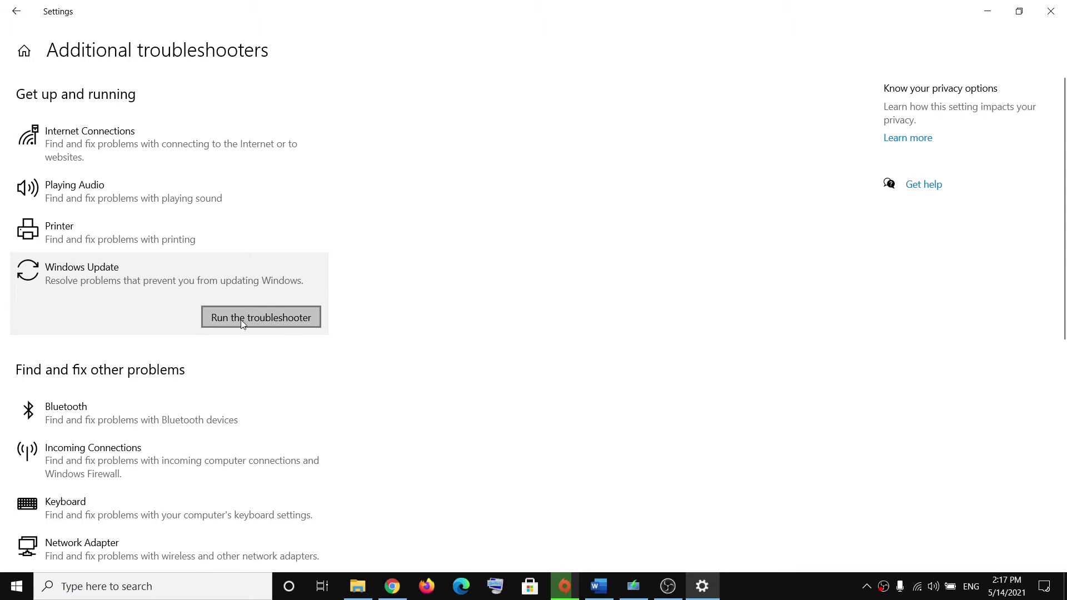
click(1051, 11)
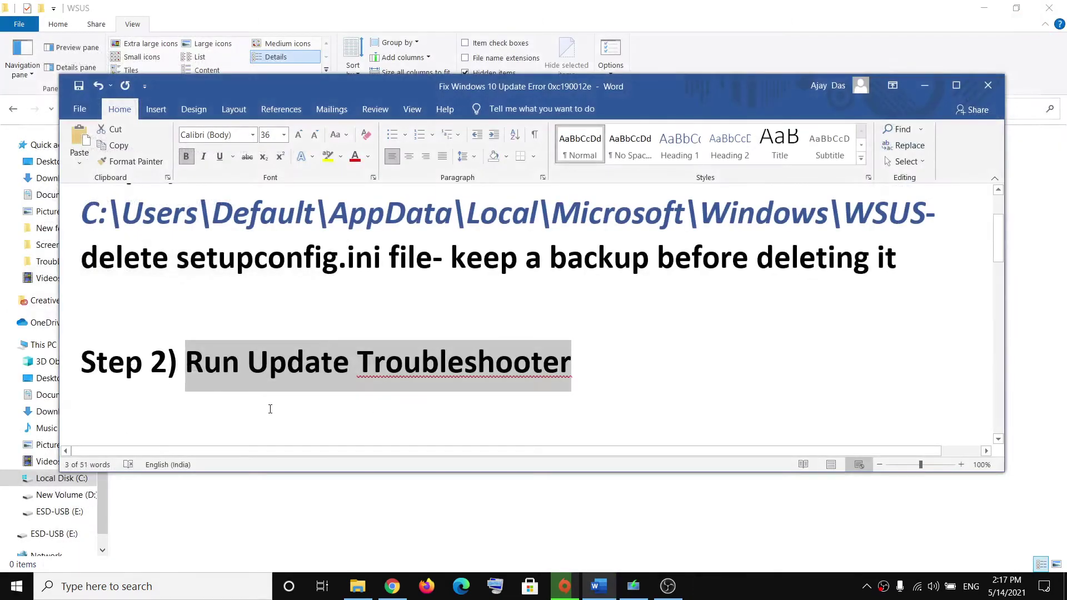
Check step 3 of the Word instructions and open Command Prompt as administrator
scroll(273, 397, down, 2)
scroll(261, 381, down, 1)
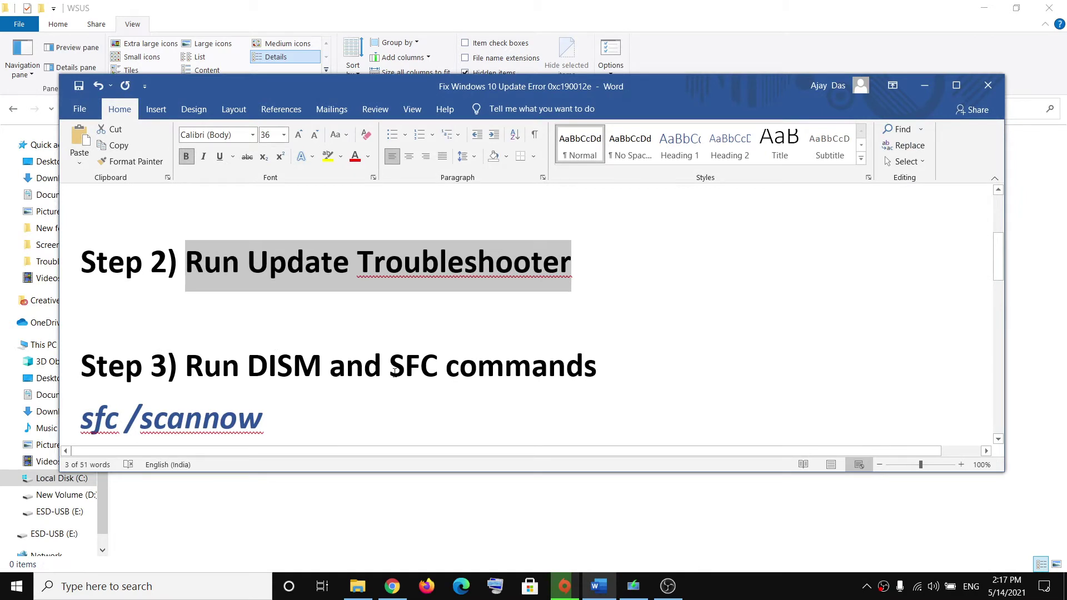
scroll(274, 361, down, 3)
scroll(255, 411, up, 1)
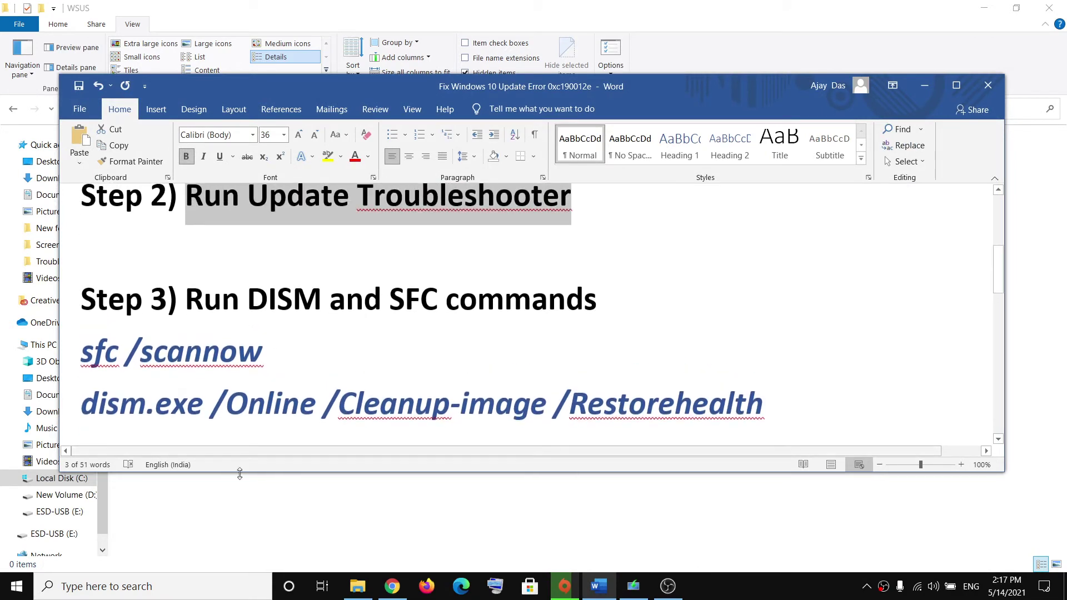
click(153, 587)
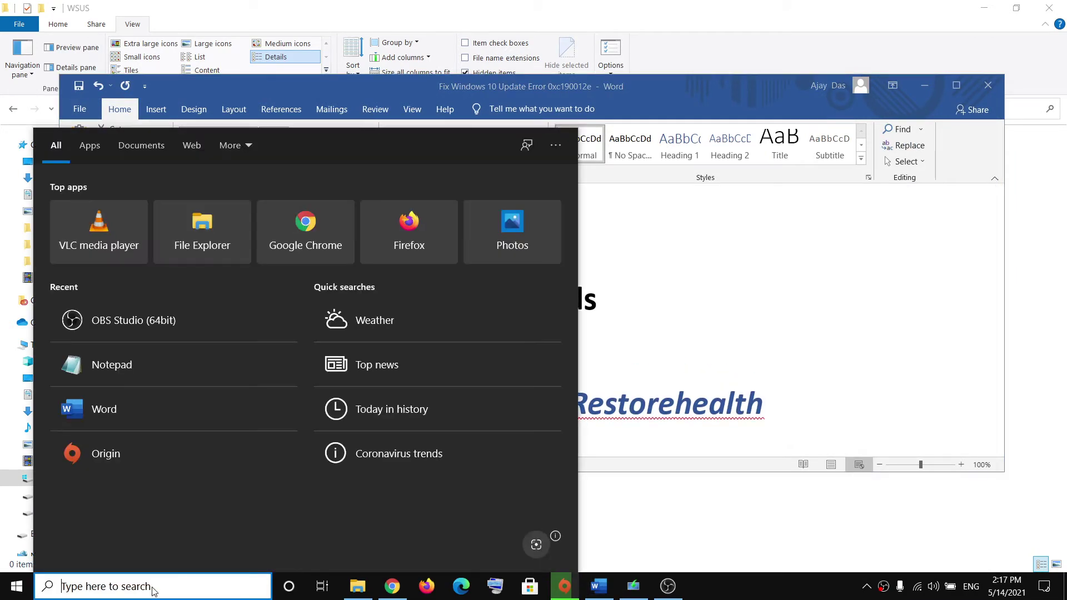
text(cmd)
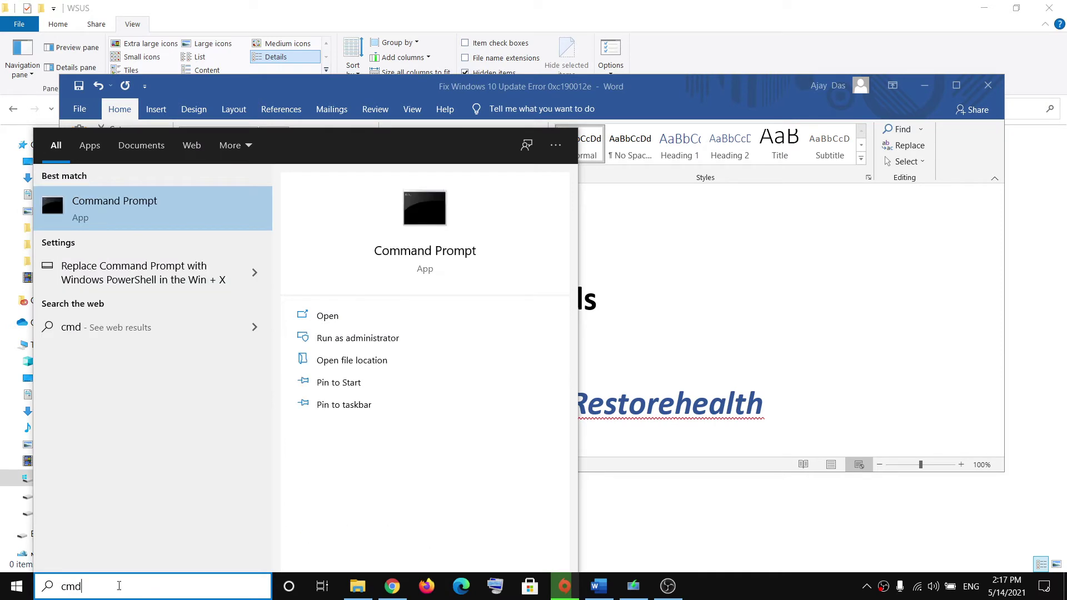
right_click(113, 213)
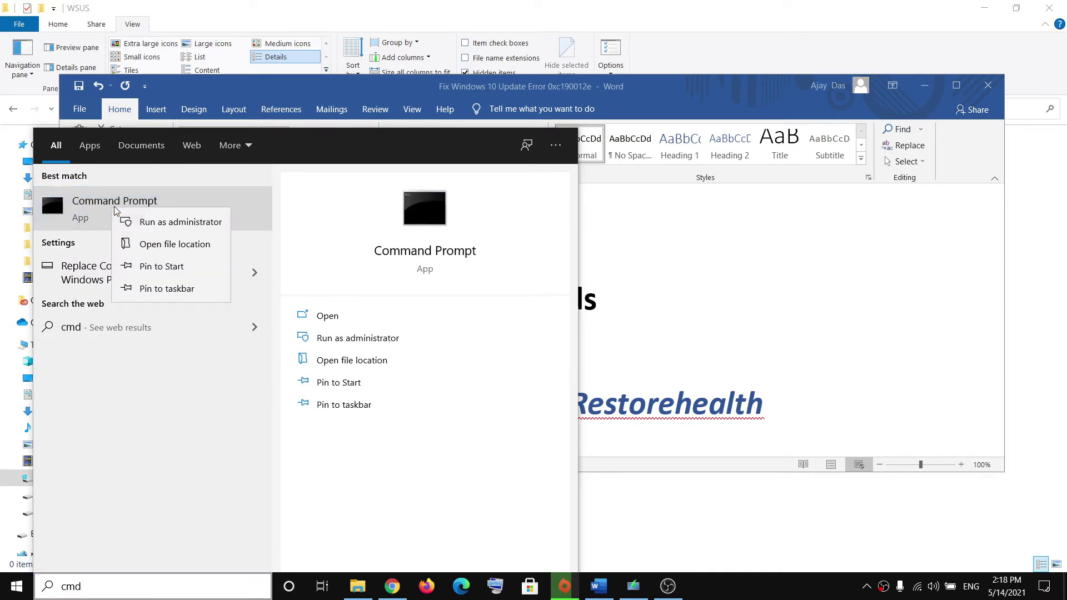
click(159, 223)
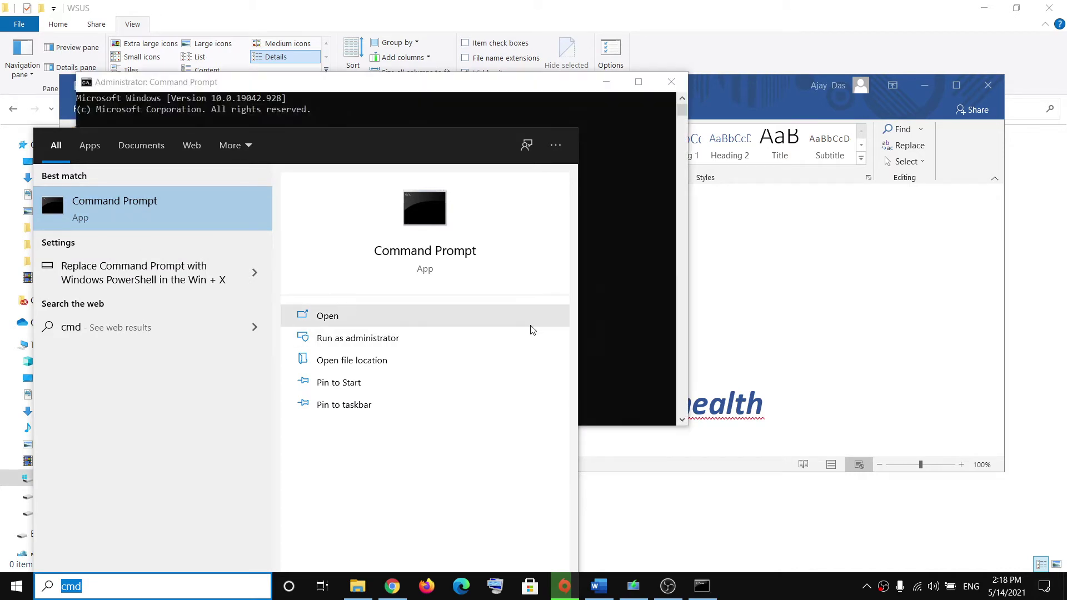
click(635, 287)
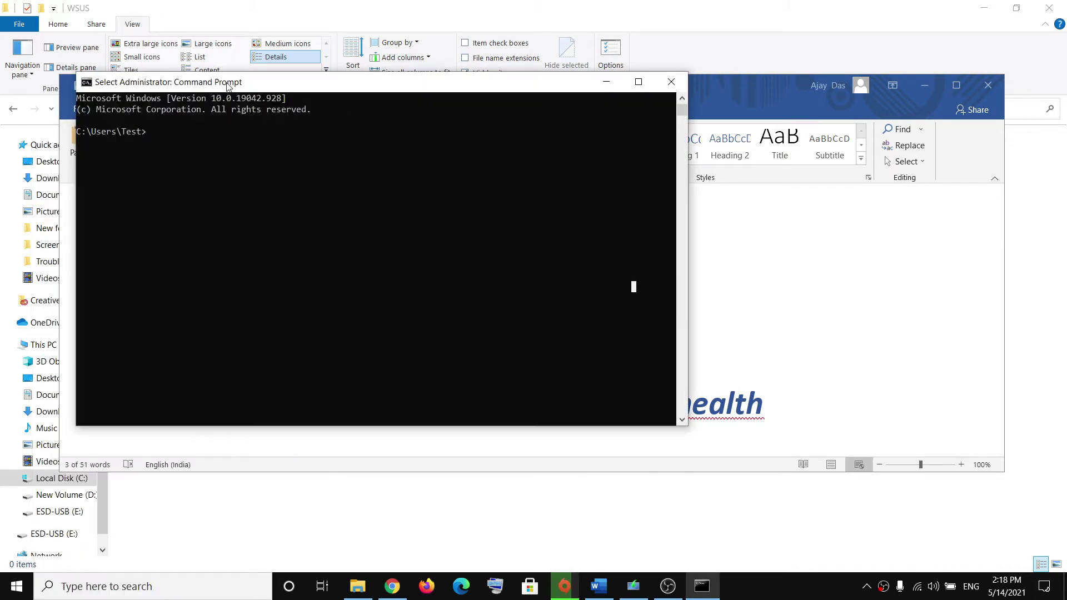
Copy the command sfc /scannow from the Word instructions and run it in the administrator Command Prompt
drag(228, 87, 556, 117)
click(229, 389)
drag(279, 353, 103, 349)
key(ctrl+c)
key(alt+Tab)
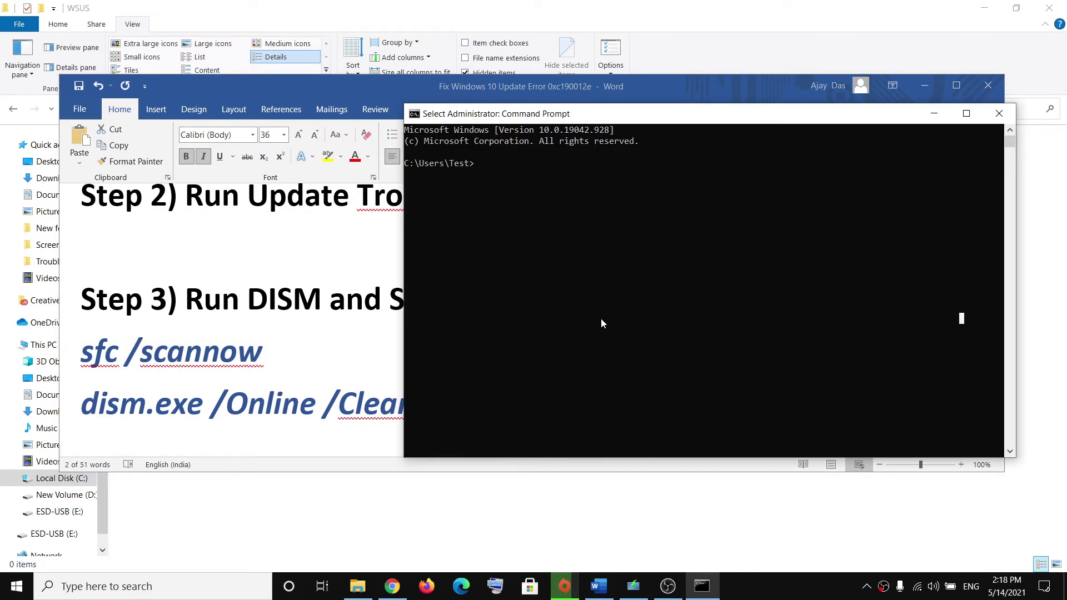
right_click(601, 324)
key(Return)
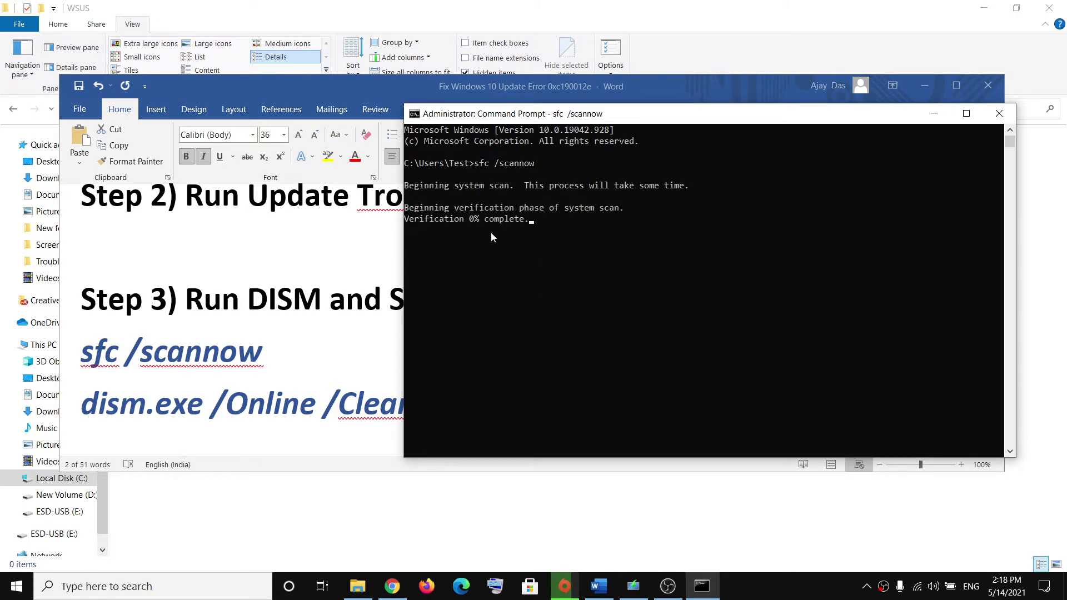
drag(466, 219, 487, 223)
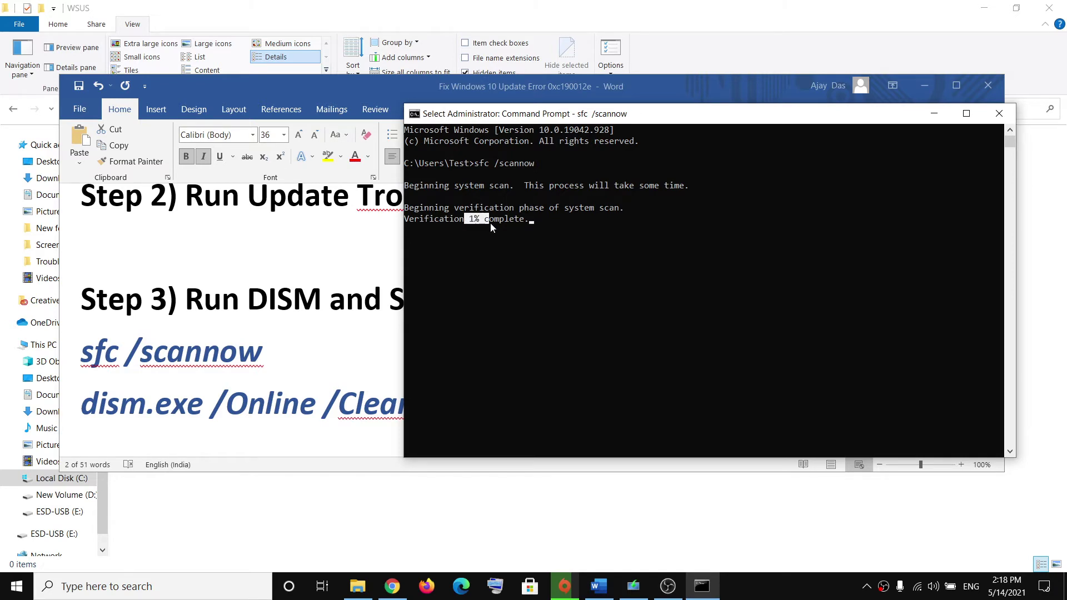
Open a second Command Prompt window as administrator while the system scan runs
click(277, 318)
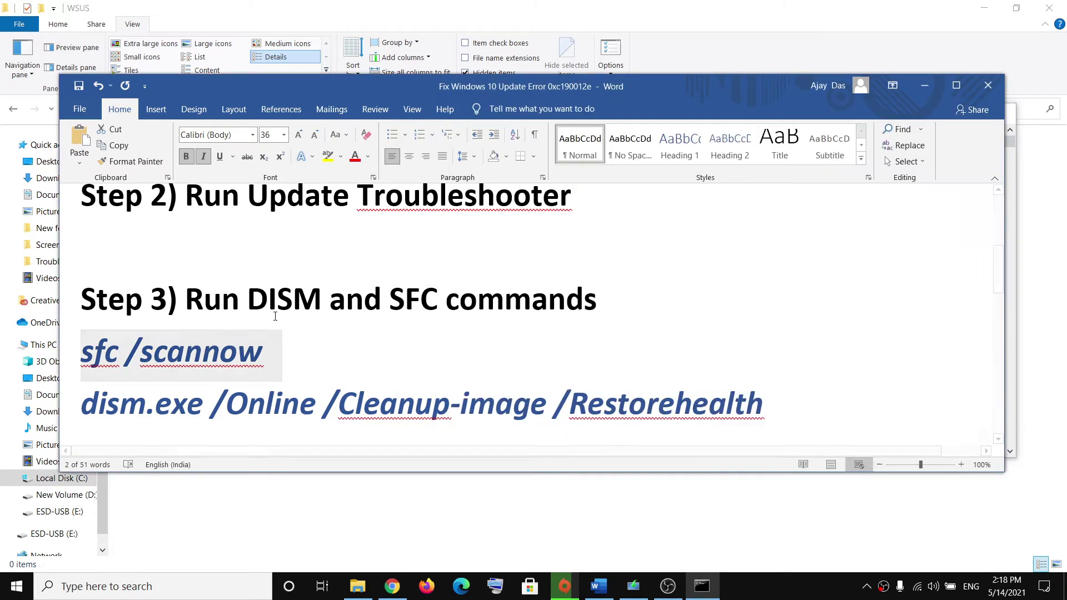
click(152, 586)
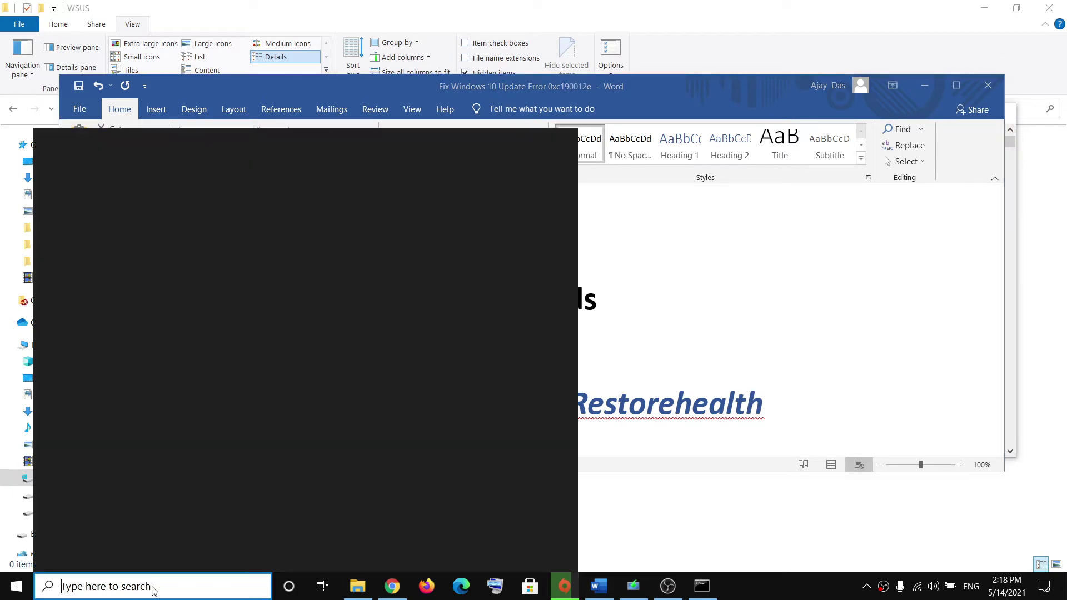
text(cmd)
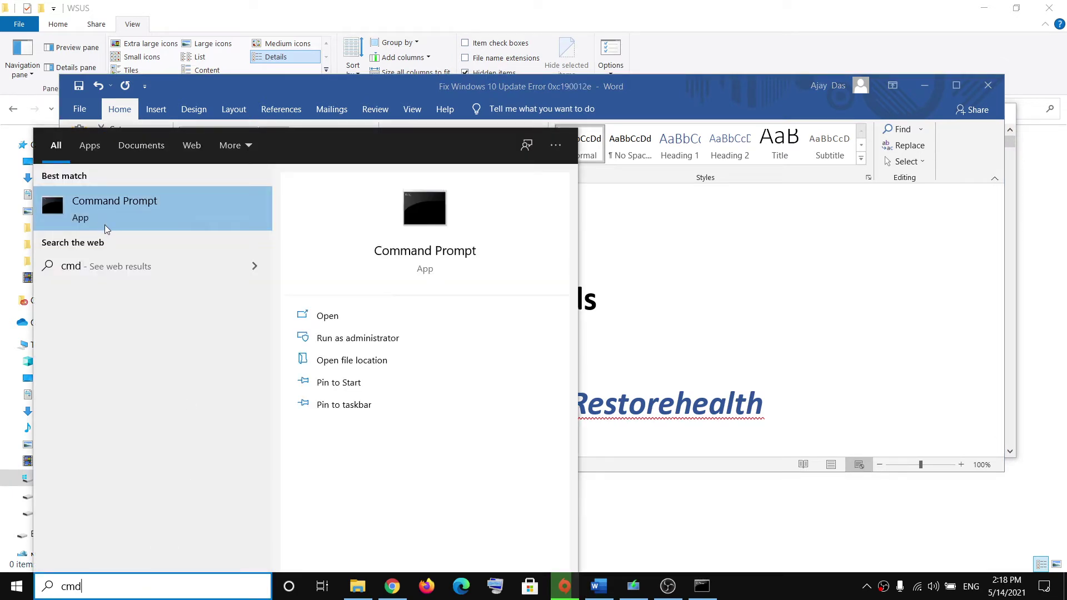
right_click(105, 226)
click(155, 243)
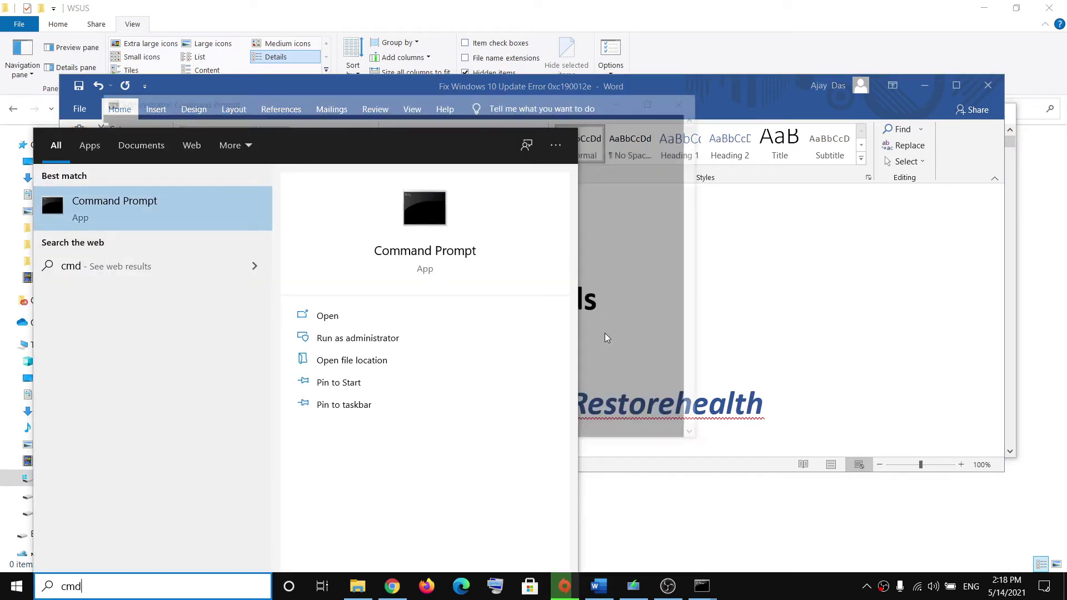
Copy dism.exe /Online /Cleanup-image /Restorehealth from the Word instructions and run it in the second Command Prompt
click(789, 369)
drag(776, 395, 115, 399)
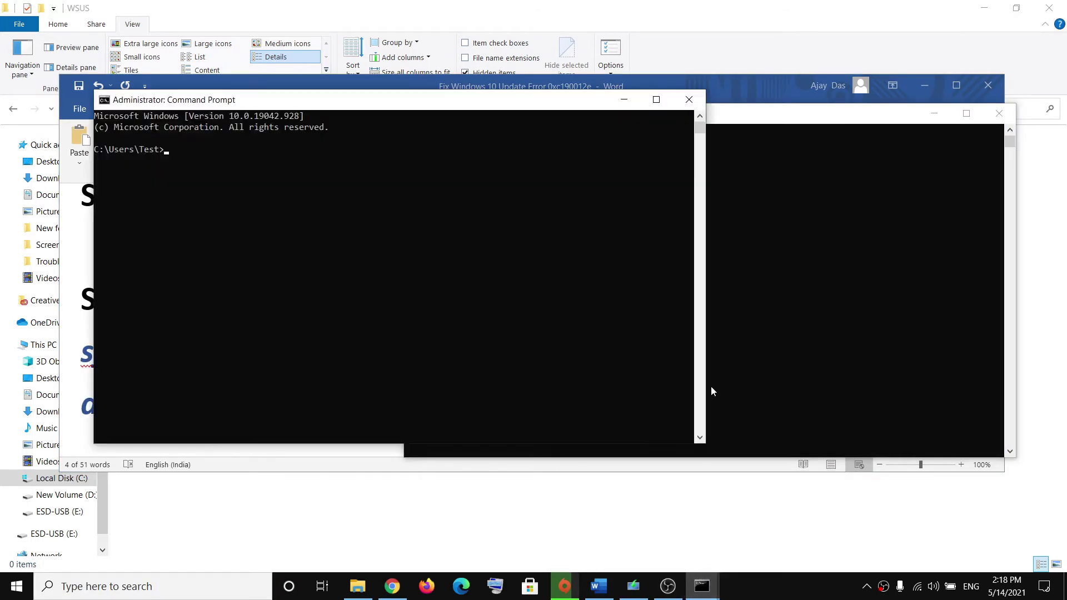
right_click(676, 329)
key(Return)
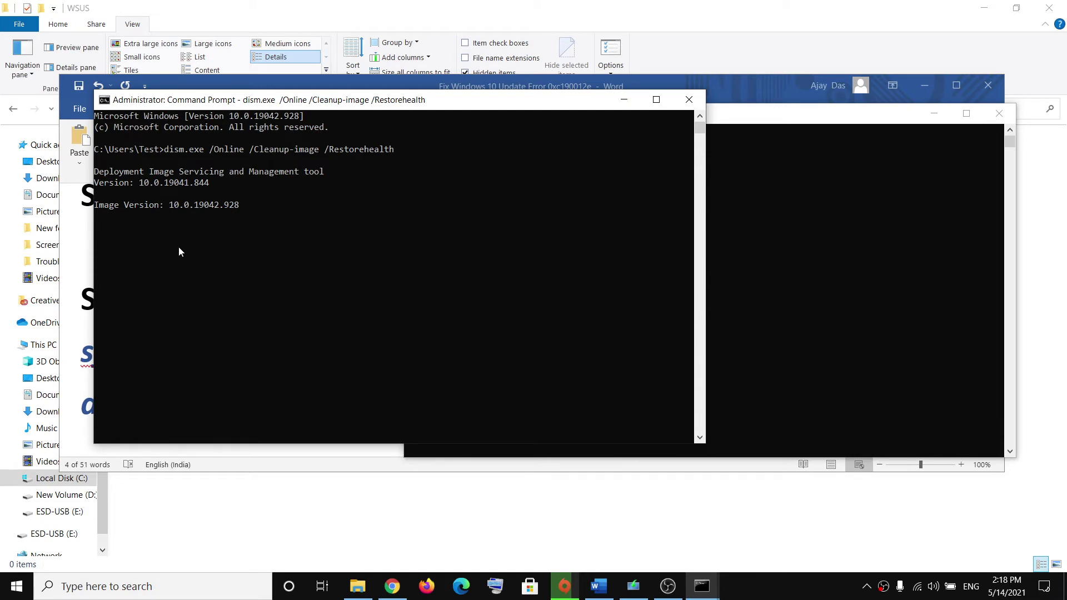
Return to the Word instructions and highlight the step 4 words "Restart windows update services"
click(82, 279)
scroll(214, 245, down, 5)
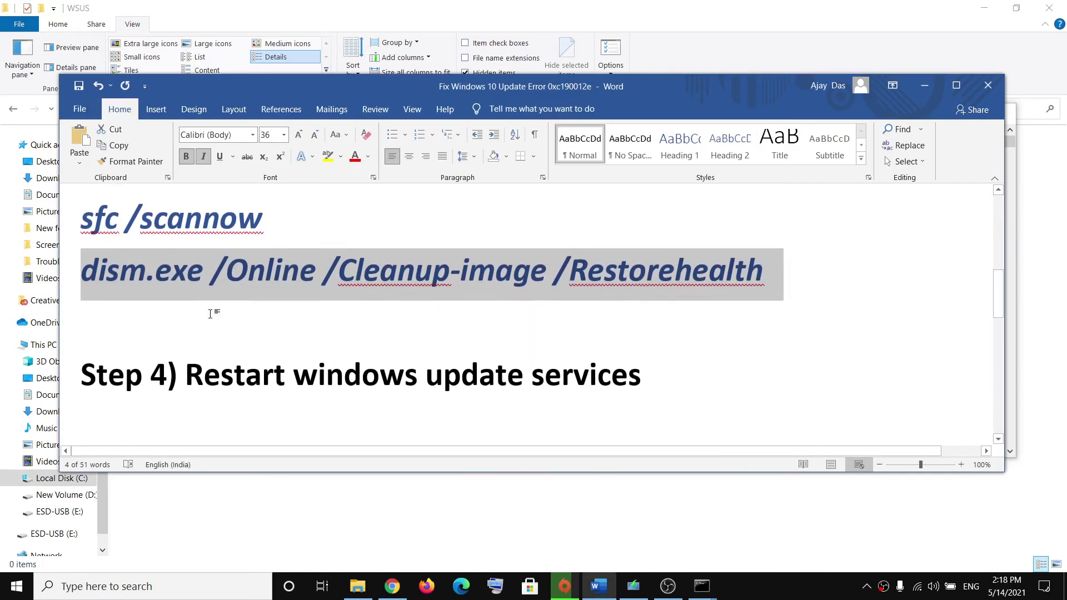
drag(185, 342, 642, 345)
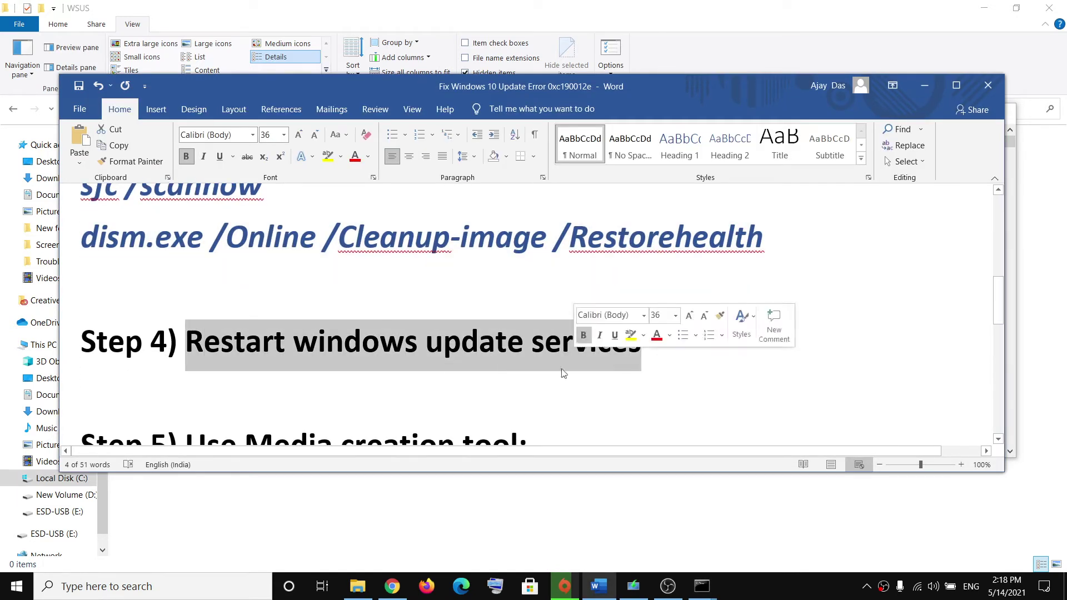
Search Windows for "services" and open the Services app
click(192, 593)
text(ser)
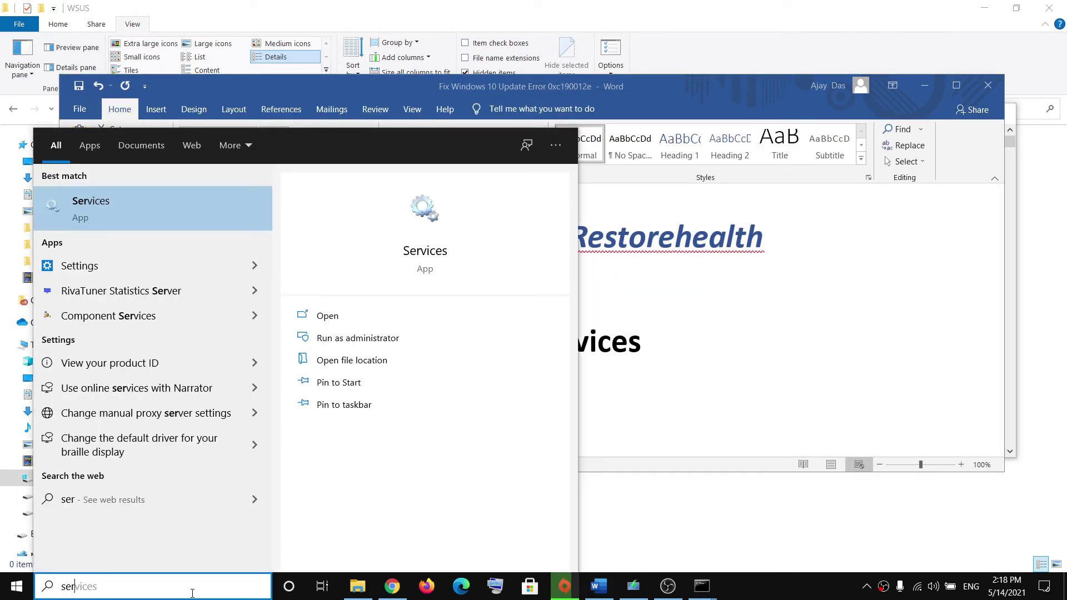
text(vices)
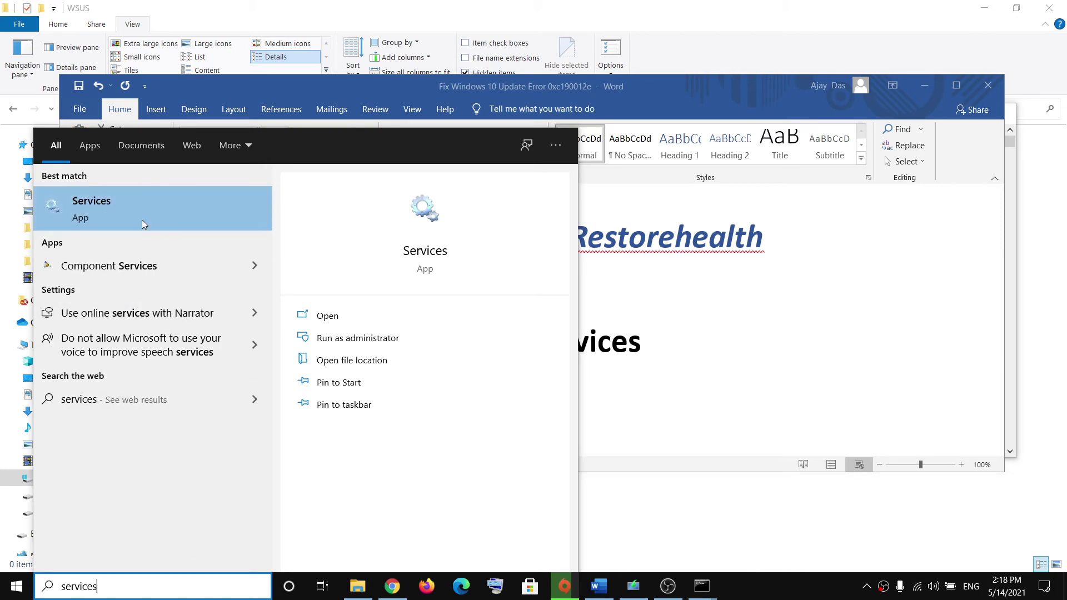
click(106, 218)
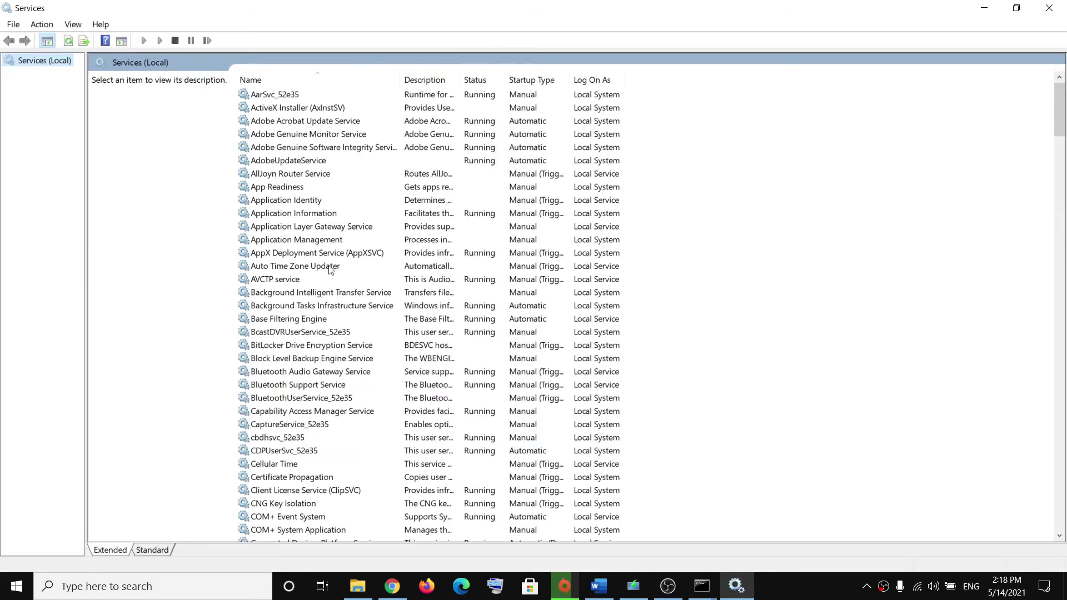
Open the properties of the Windows Update service and set its startup type to Automatic
scroll(345, 405, down, 5)
click(342, 401)
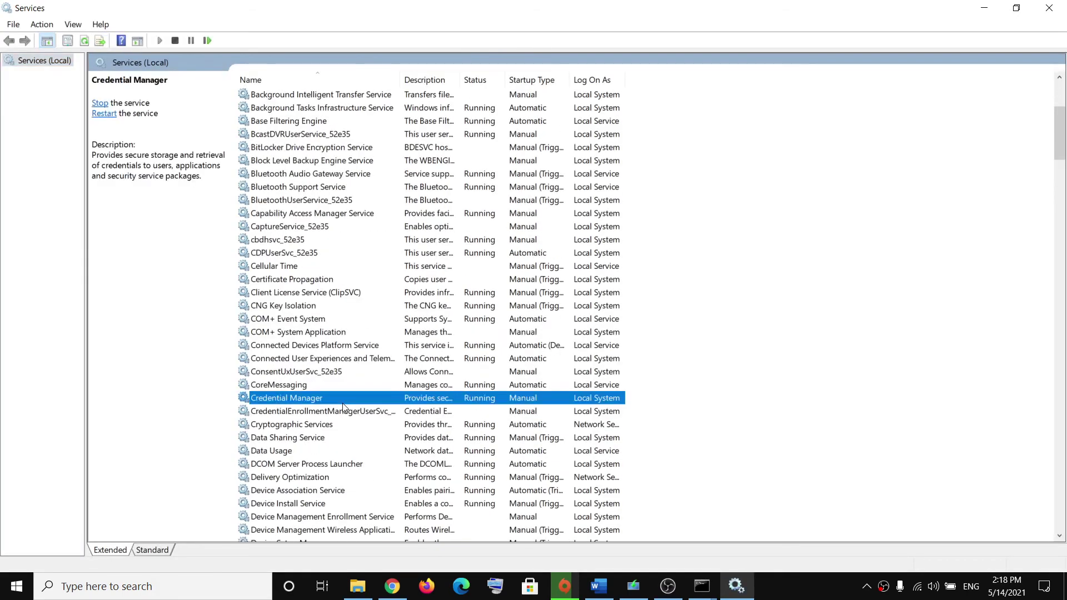
key(w)
scroll(328, 388, down, 6)
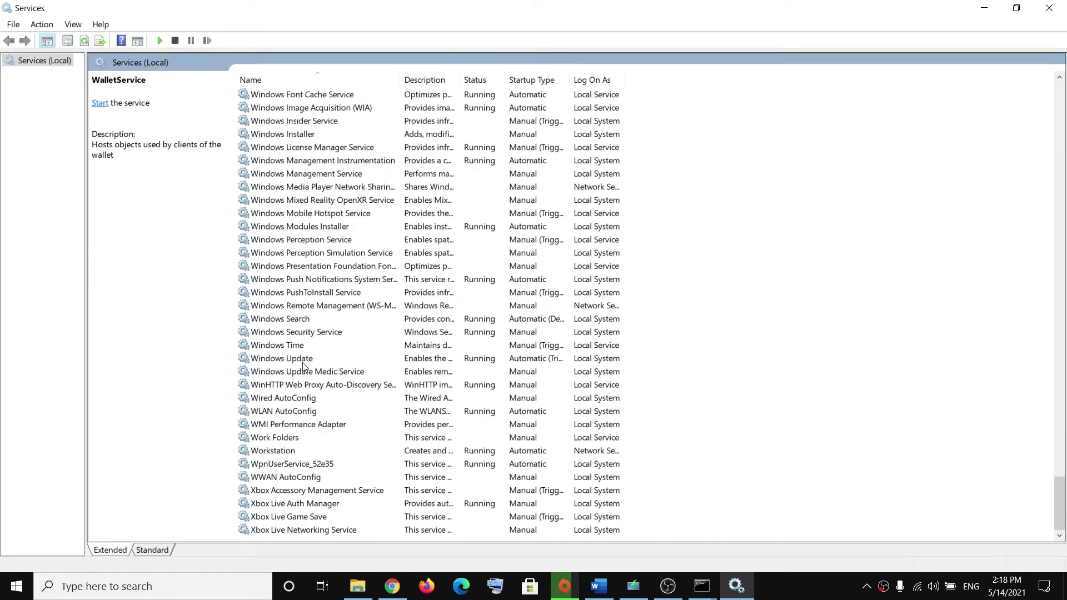
click(255, 360)
double_click(284, 360)
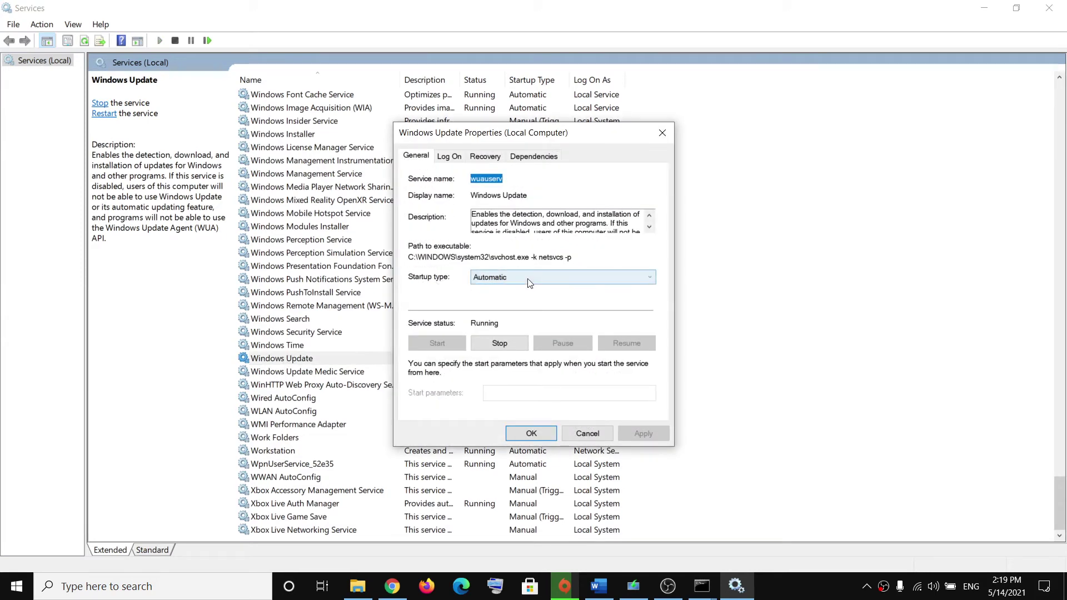
click(503, 277)
click(489, 299)
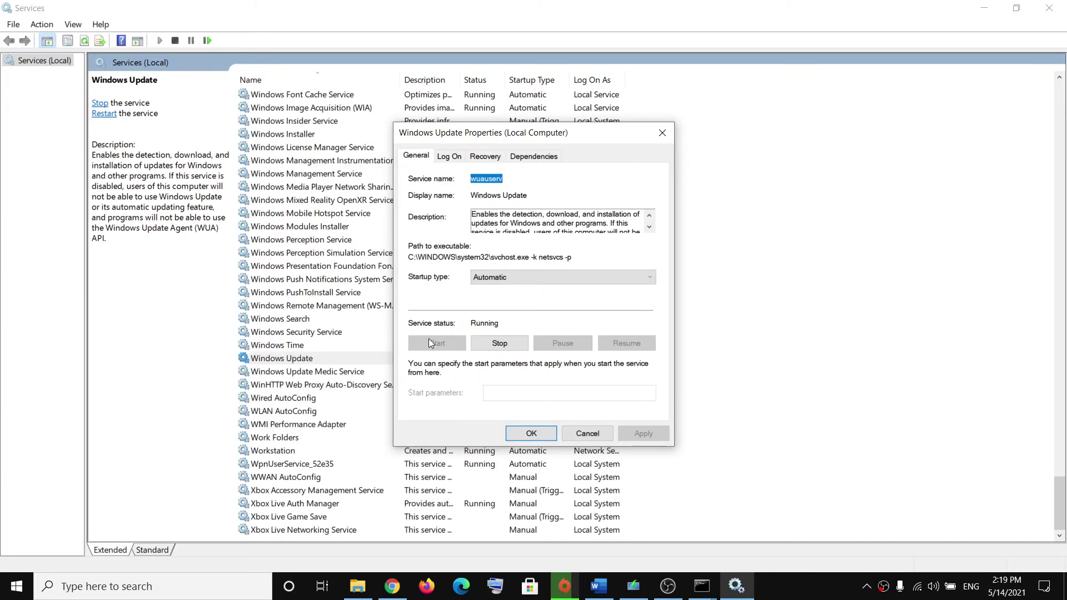
Confirm the Windows Update service properties, restart the service and close the Services window
click(528, 436)
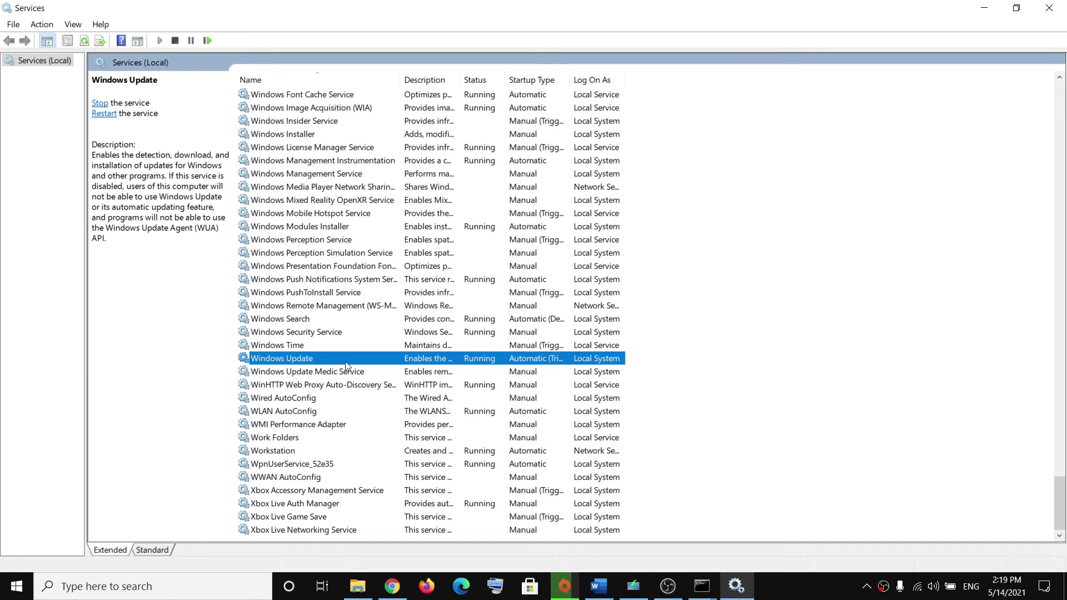
click(101, 118)
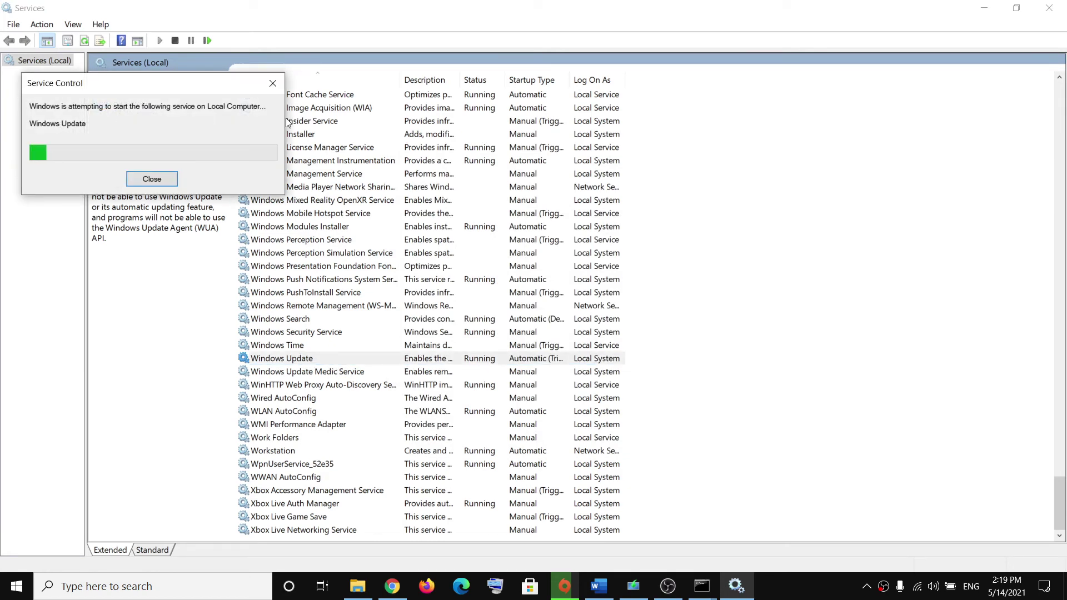
click(1049, 8)
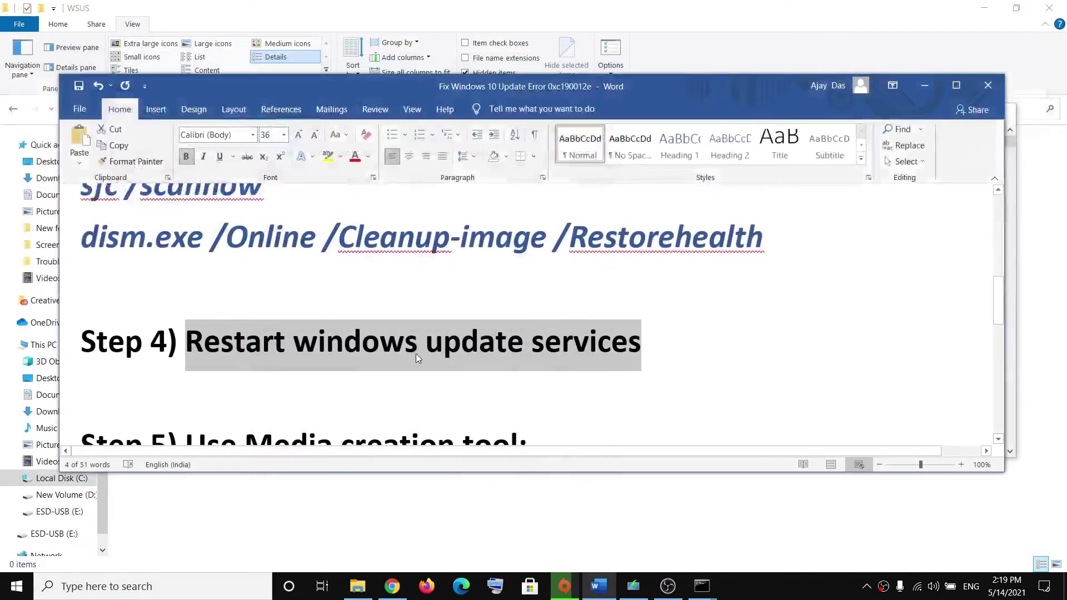
Highlight the step 5 words "Use Media creation tool" and then its Microsoft download link in the Word instructions
scroll(246, 385, down, 1)
drag(187, 378, 518, 378)
scroll(359, 390, down, 2)
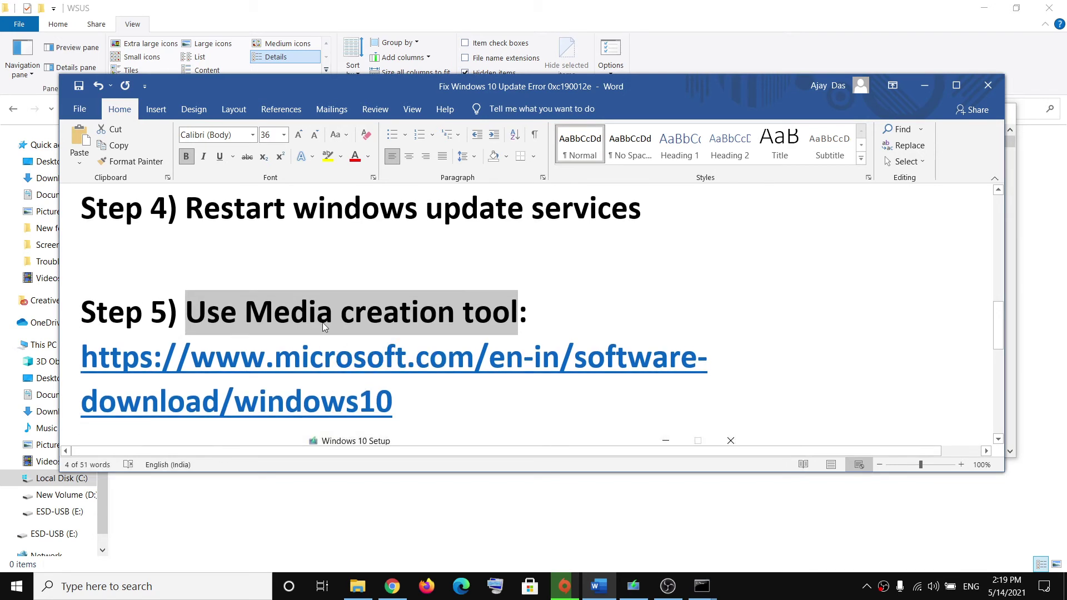
drag(409, 399, 83, 358)
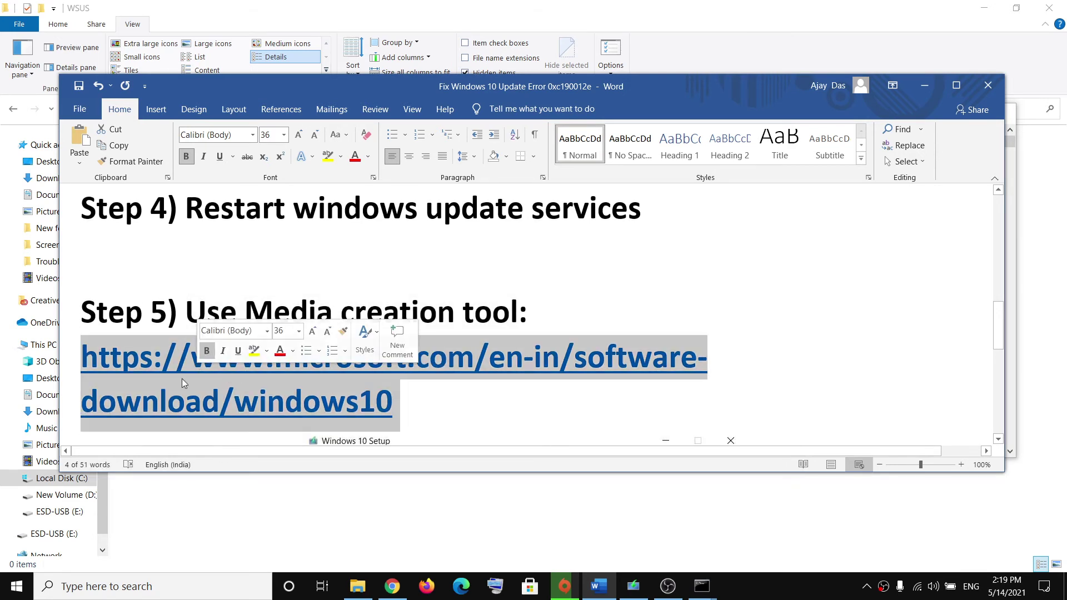
Switch to Chrome and highlight "media creation tool" in the Create Windows 10 installation media section of the Download Windows 10 page
click(393, 586)
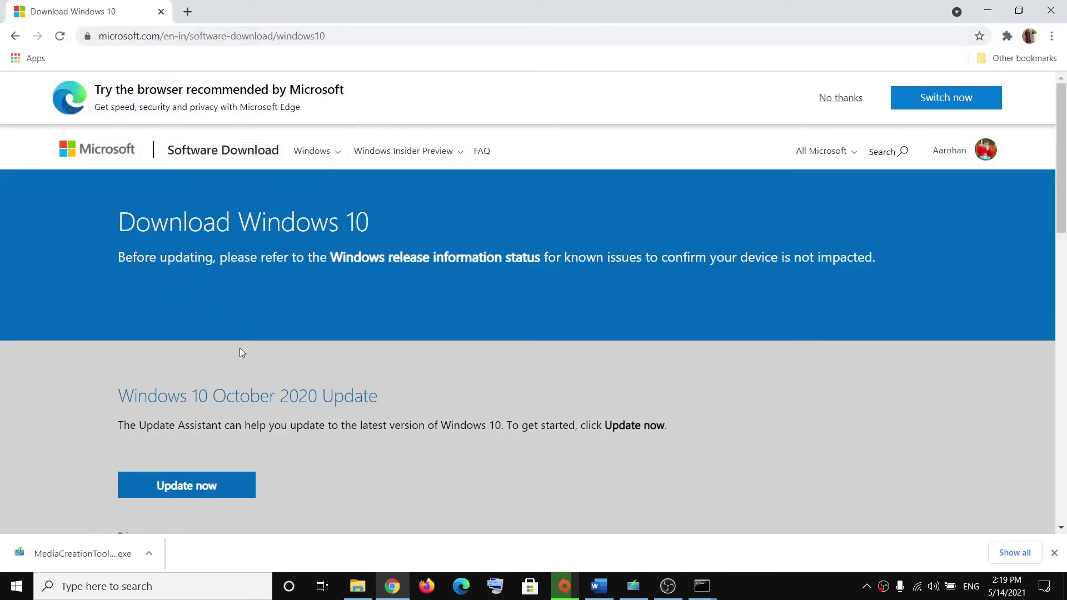
scroll(242, 353, down, 5)
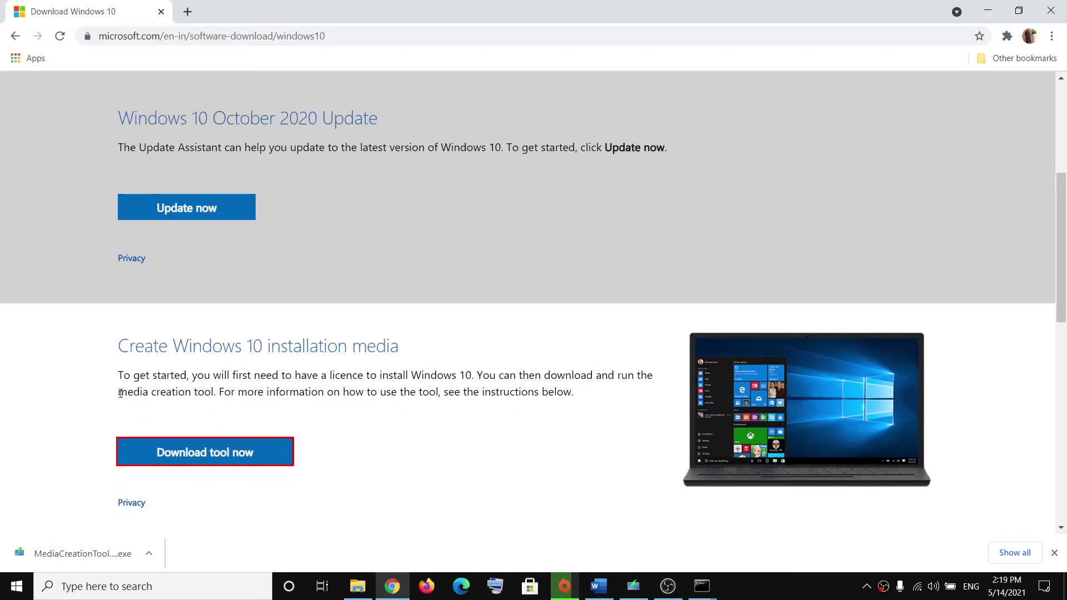
drag(119, 393, 213, 393)
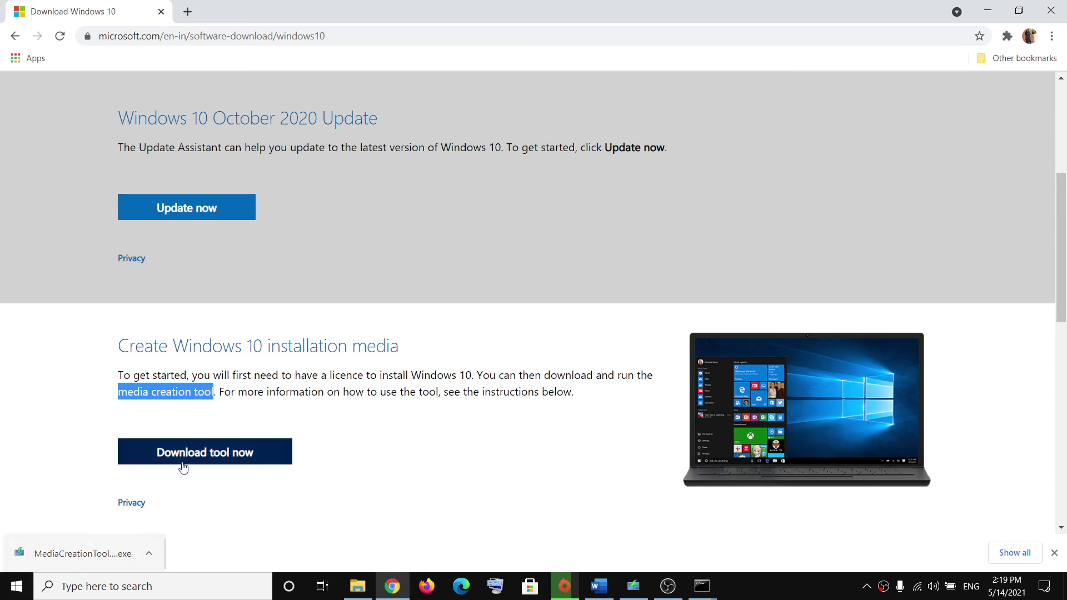
Run the downloaded MediaCreationTool, accept the license terms and start the setup with Upgrade this PC now
click(65, 562)
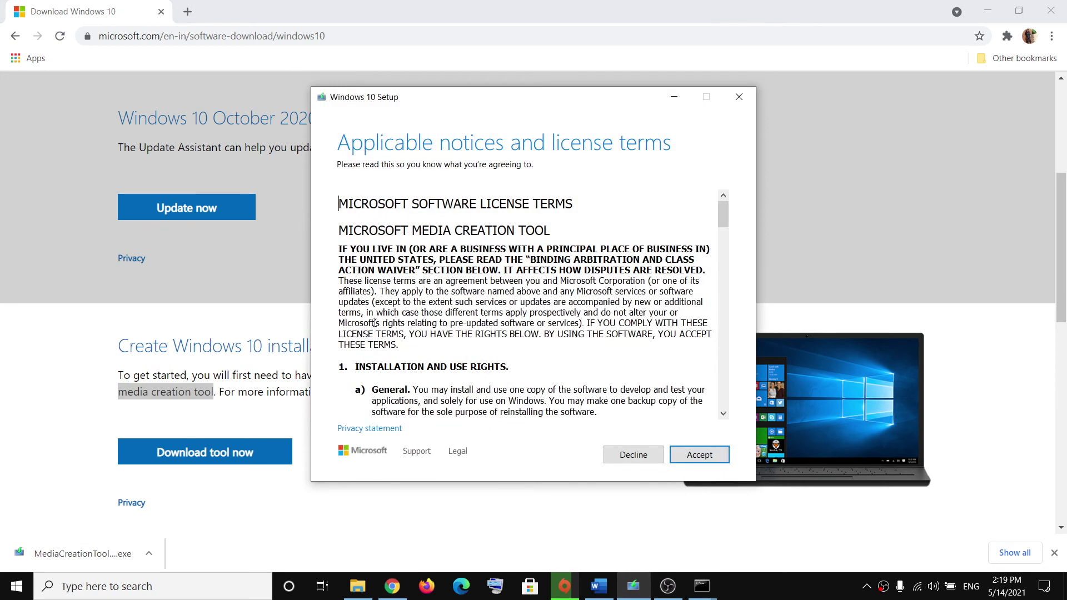
click(699, 455)
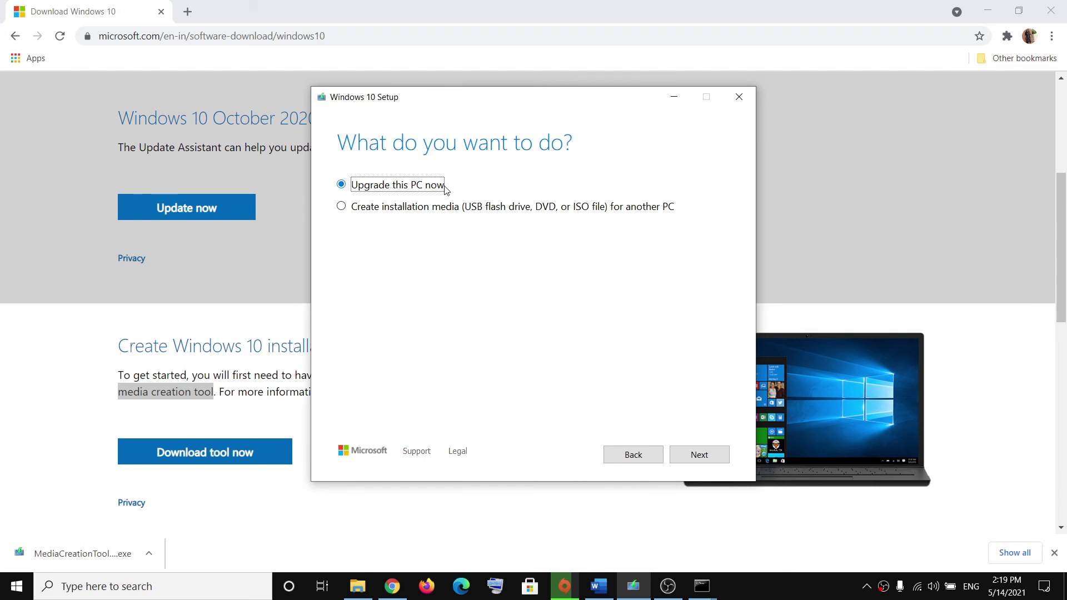
click(699, 455)
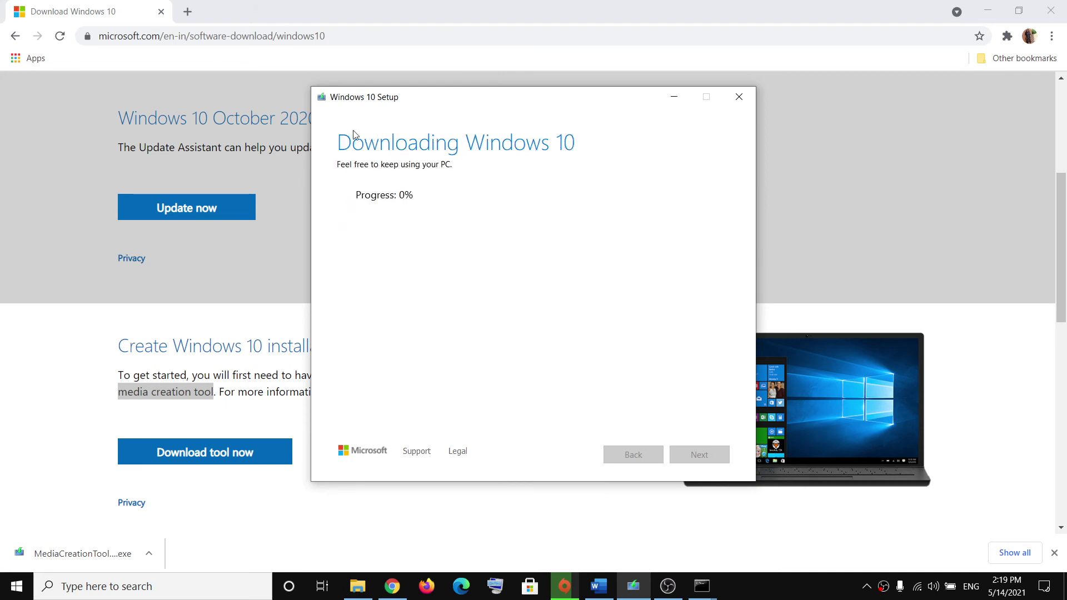
Return to the Word instructions, maximize the window and examine the Ready to install screenshot under step 5
click(598, 587)
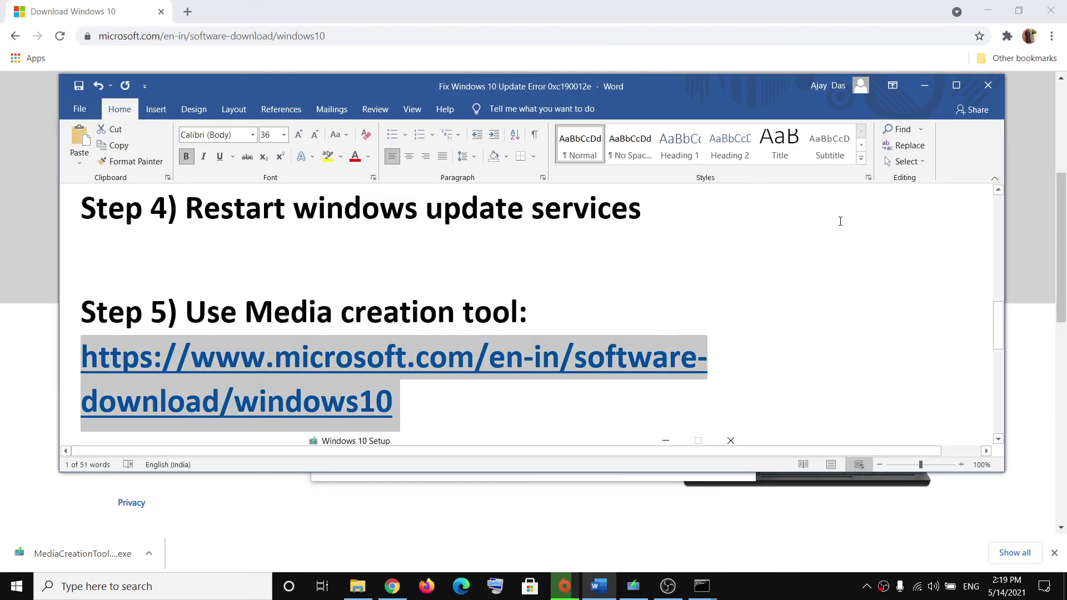
click(956, 85)
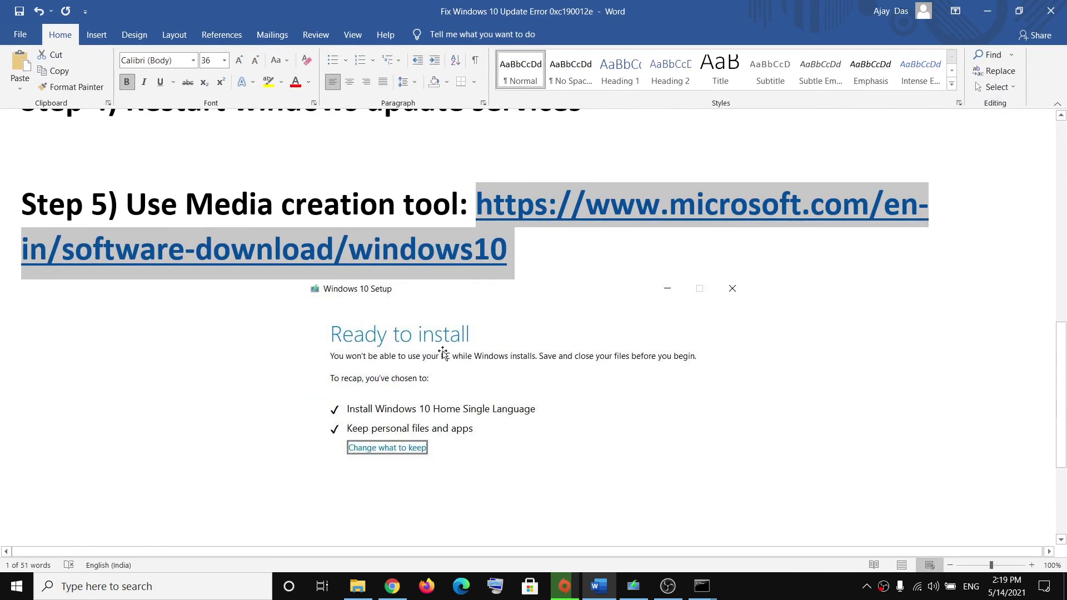
scroll(507, 365, down, 1)
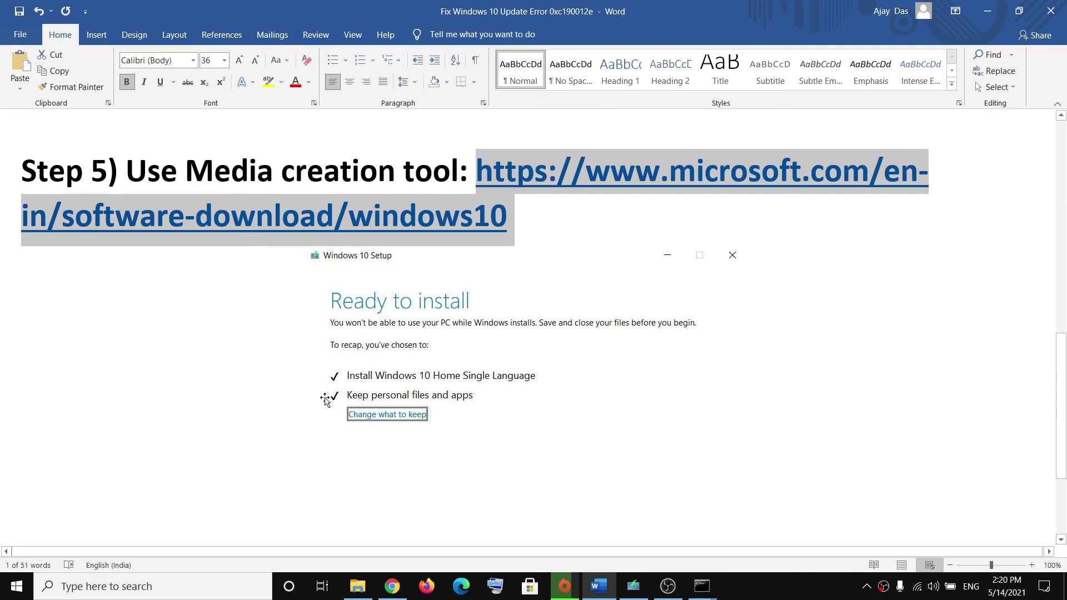
scroll(460, 396, down, 1)
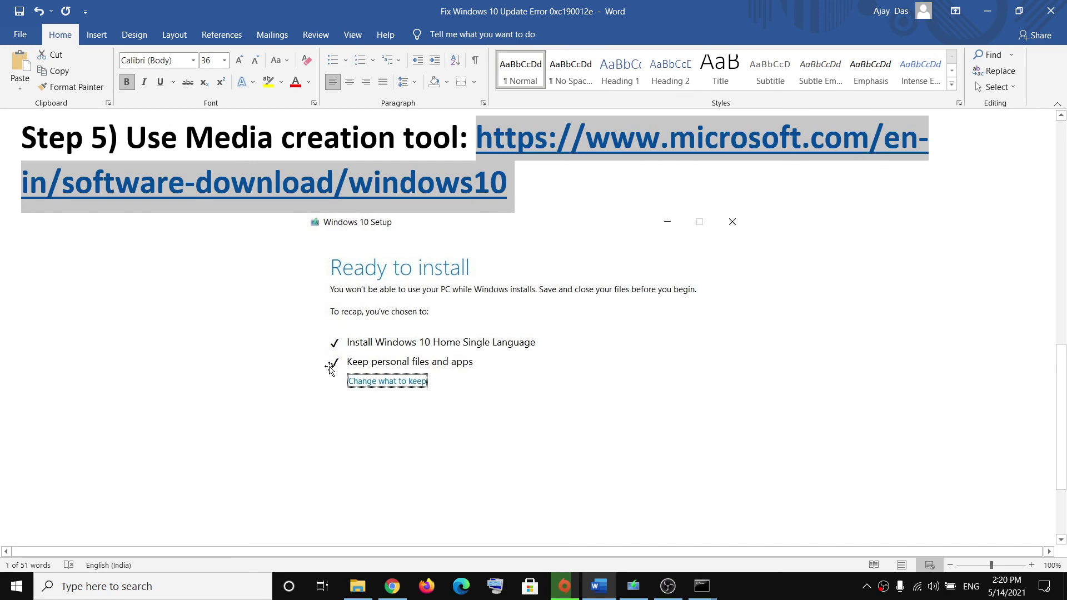
scroll(550, 372, down, 2)
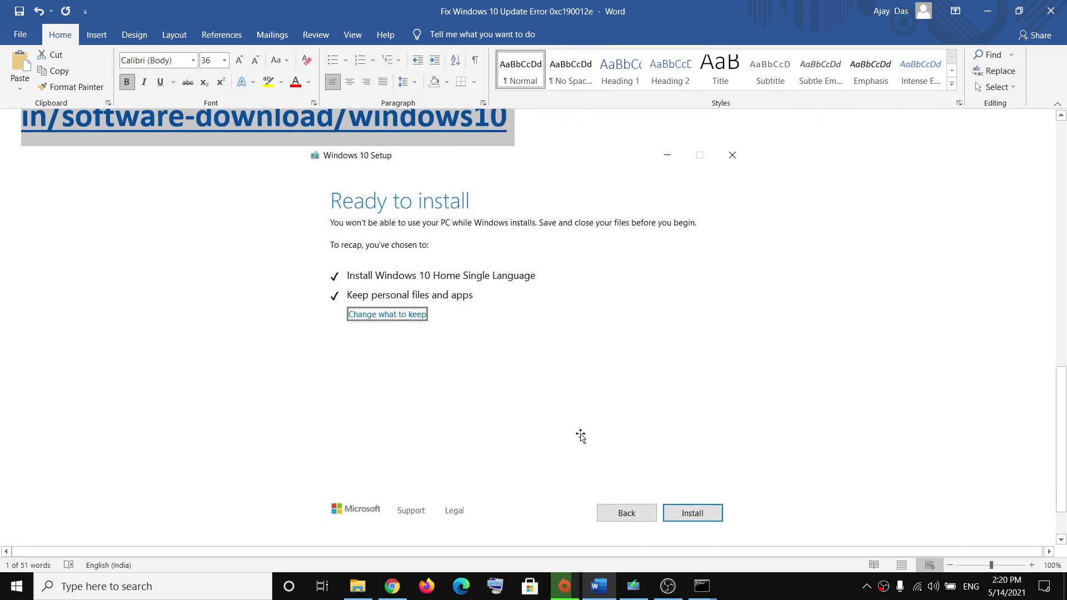
Go back to the start of the Word instructions and highlight the error code 0xc190012e in the title
scroll(581, 444, up, 2)
scroll(582, 453, up, 20)
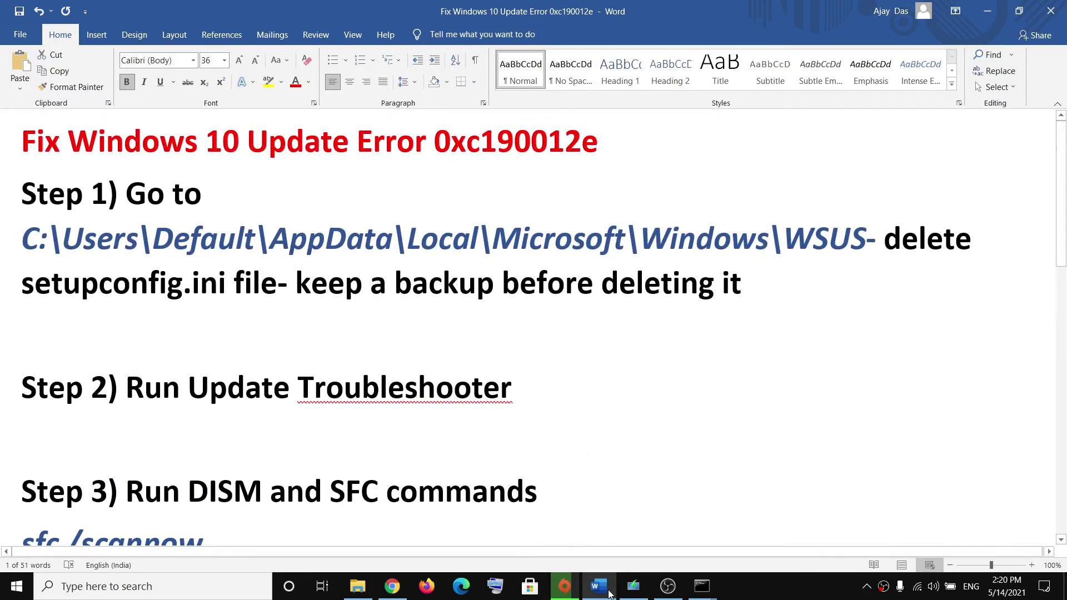
double_click(454, 141)
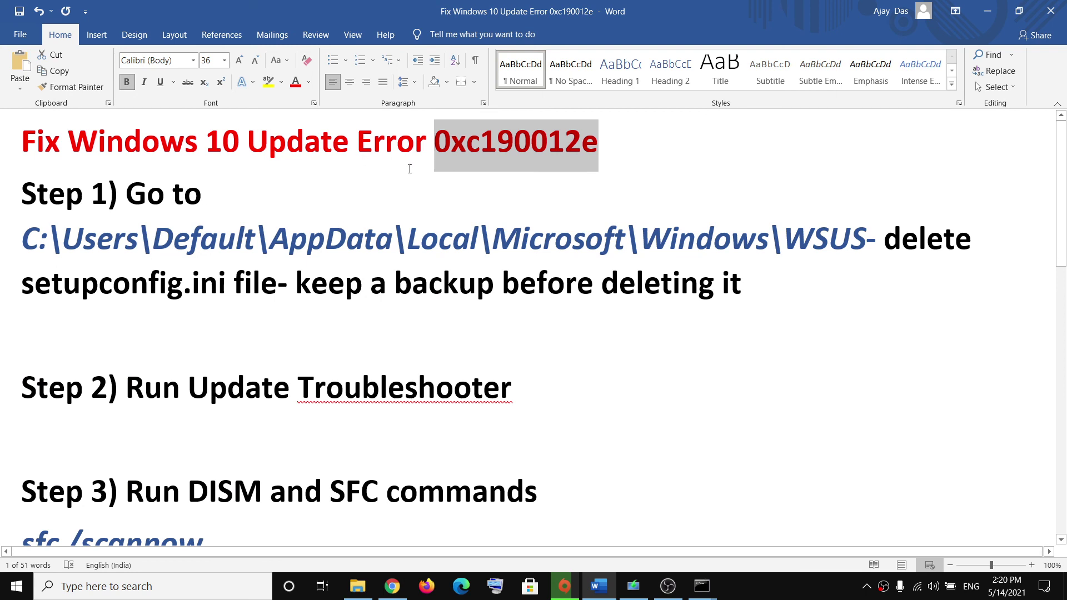
click(769, 587)
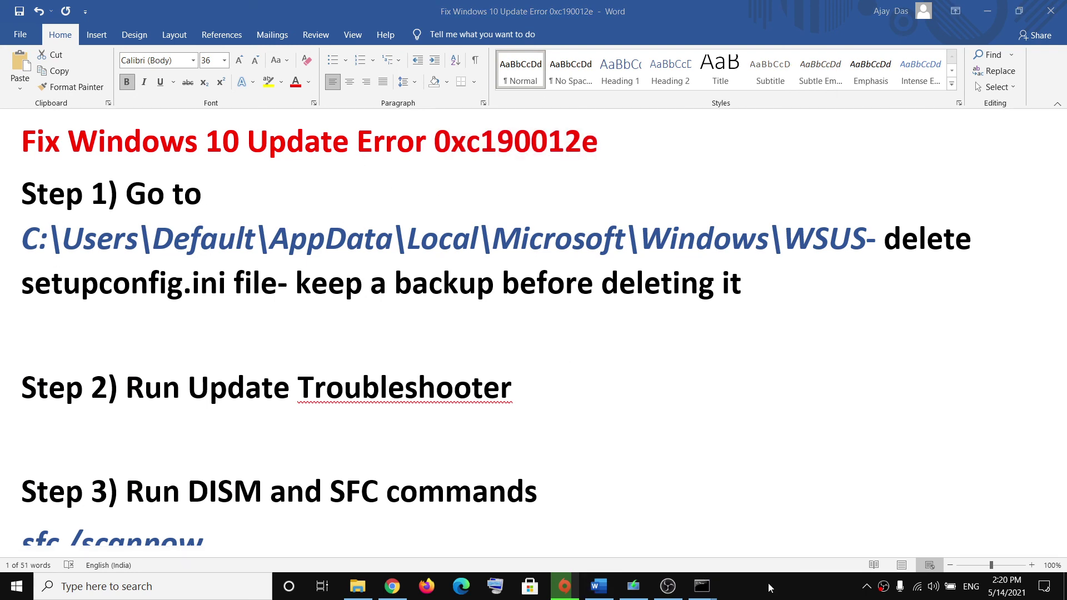